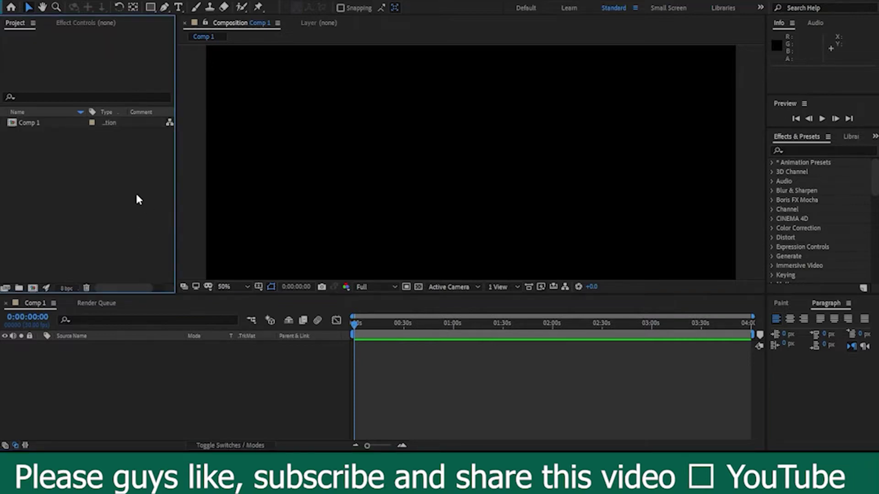
Import the audio file Typology_1.wav into the project alongside Comp 1.
click(294, 422)
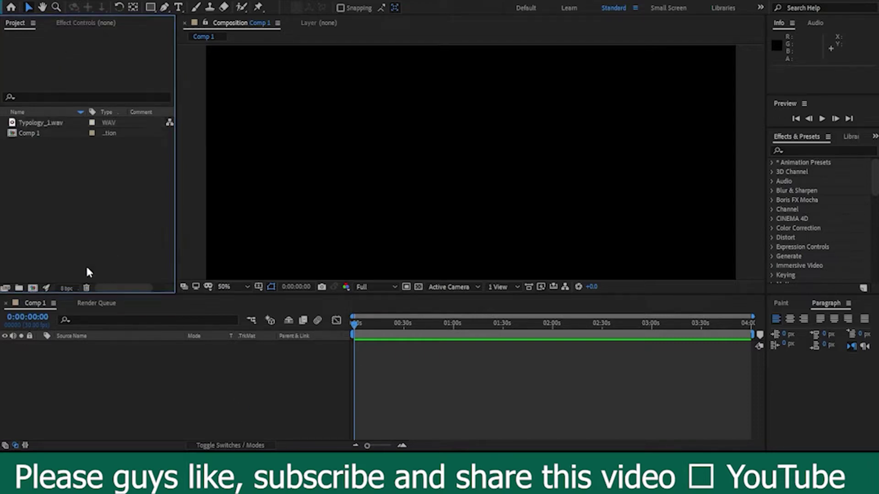
drag(463, 433, 116, 273)
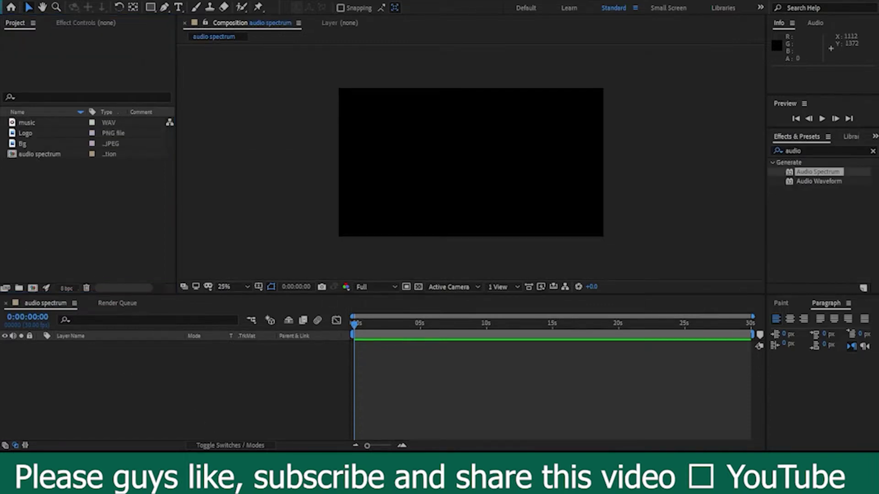
Add the Bg image to the composition and fit it to fill the frame (340.4, 352.9%).
click(75, 157)
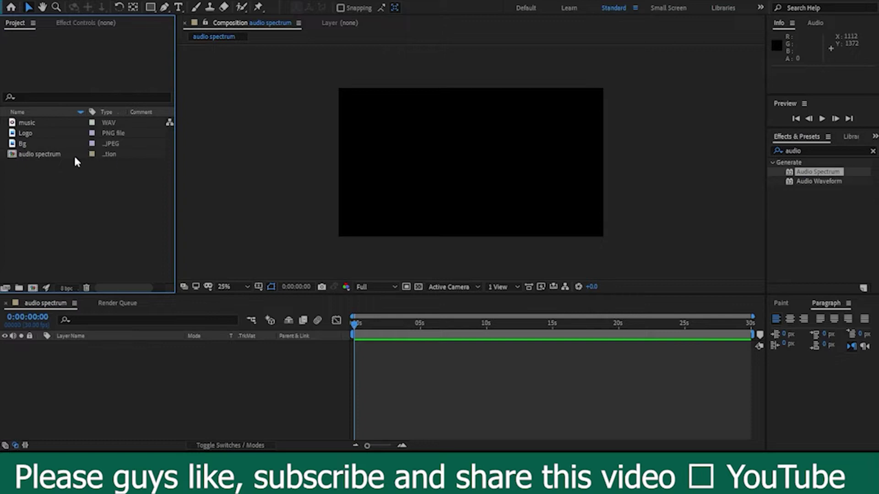
click(29, 145)
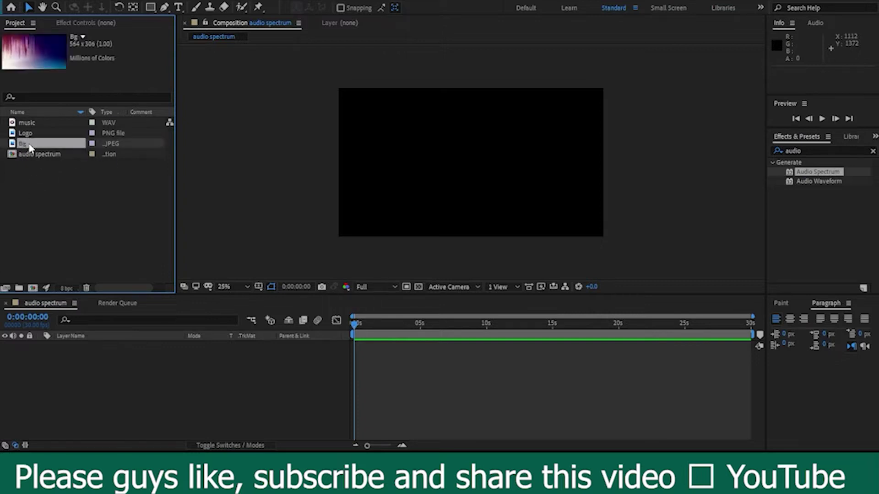
click(37, 154)
click(28, 134)
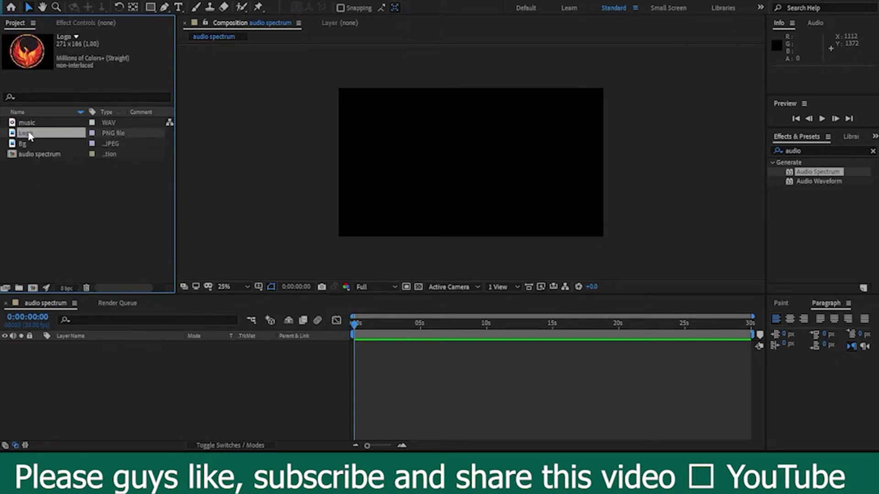
click(27, 123)
drag(24, 144, 65, 364)
key(s)
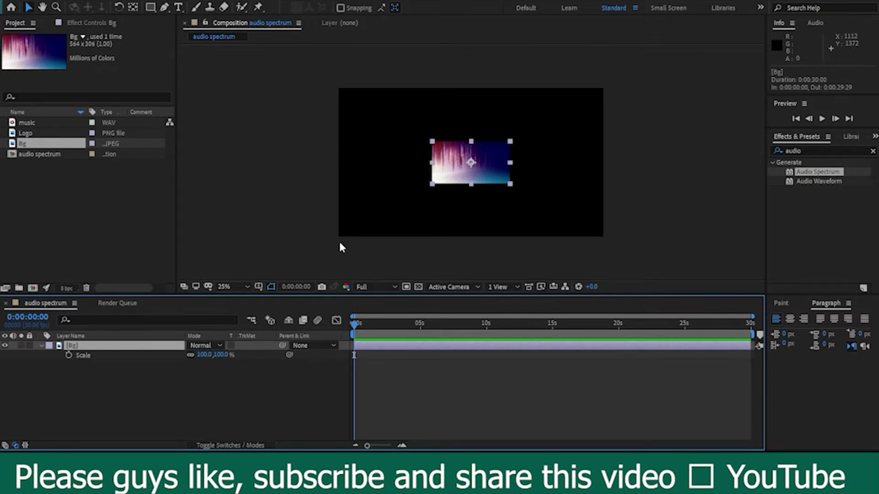
key(ctrl+alt+f)
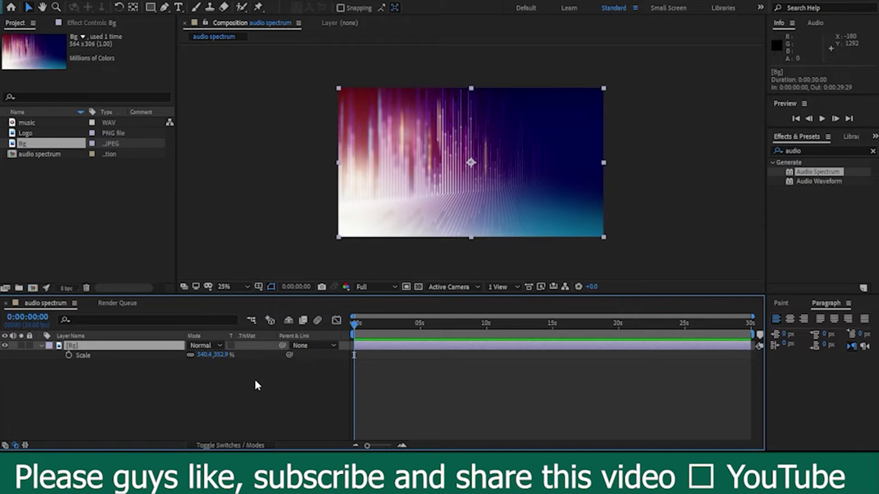
click(255, 384)
Add the music track to the timeline below the Bg layer.
click(64, 165)
click(36, 154)
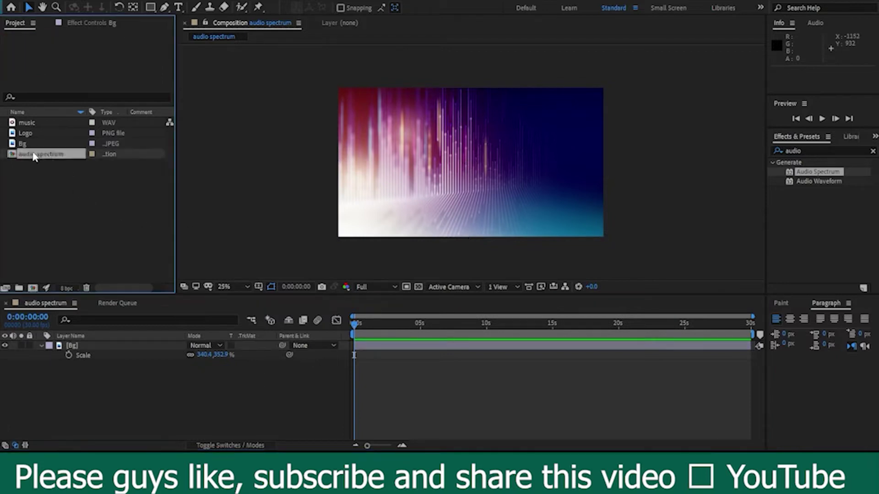
click(39, 123)
drag(44, 125, 63, 376)
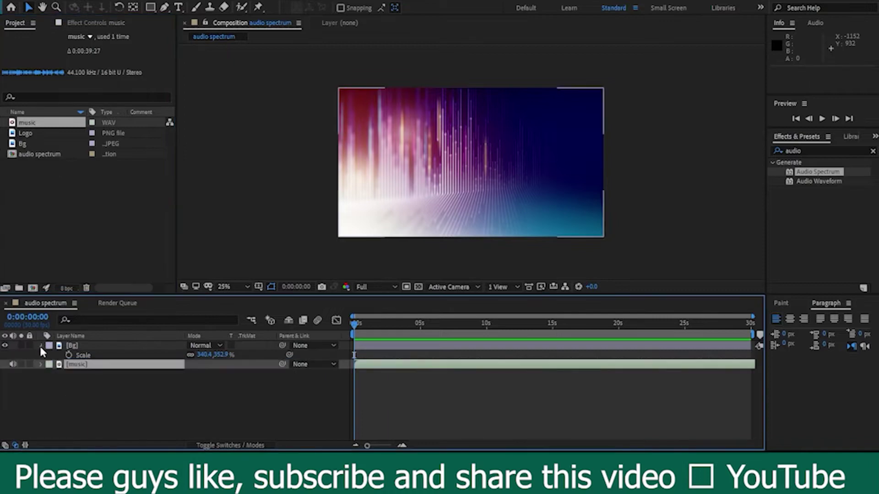
click(40, 346)
click(69, 381)
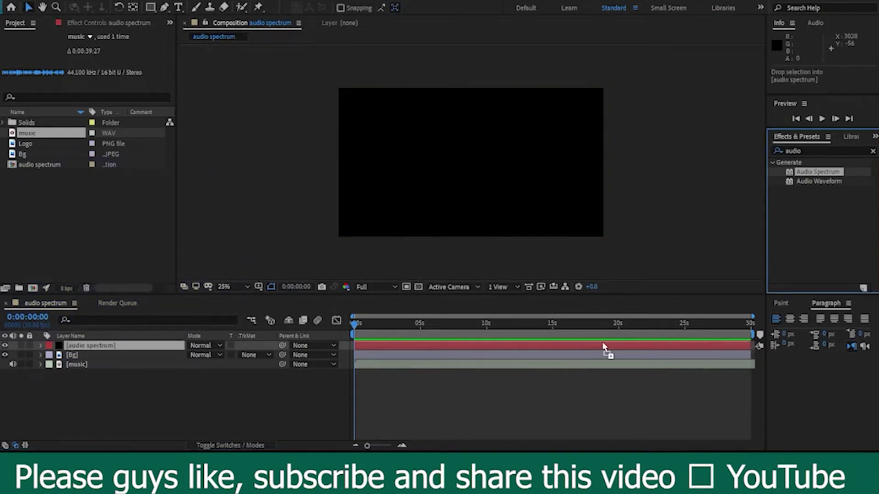
Apply the Audio Spectrum effect to the audio spectrum solid, using the music layer as audio.
drag(818, 172, 604, 347)
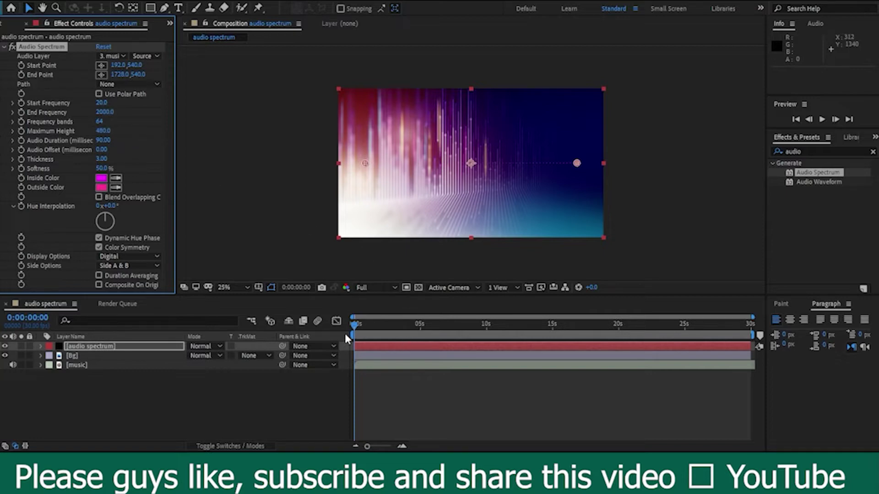
click(383, 335)
At 0:00:03:00, set the spectrum Start Point X to 0 and End Point X to 960.
drag(387, 336, 395, 334)
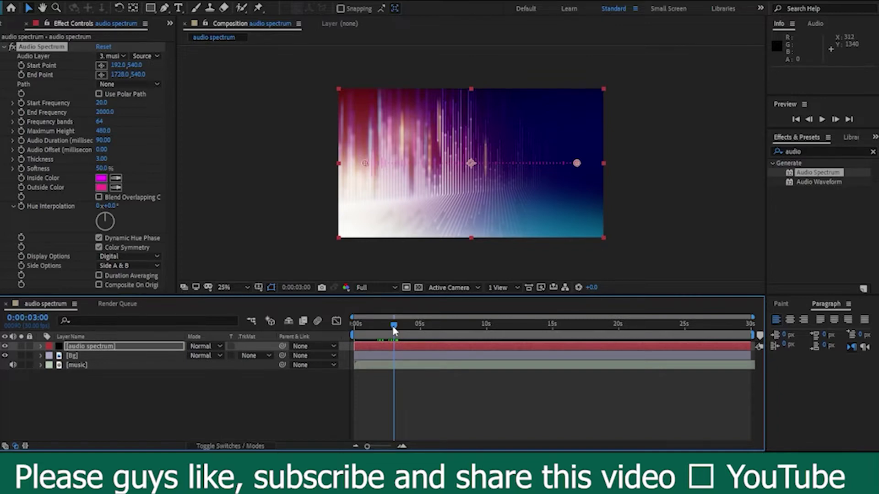
click(114, 66)
text(0)
key(Return)
click(120, 73)
drag(121, 74, 83, 68)
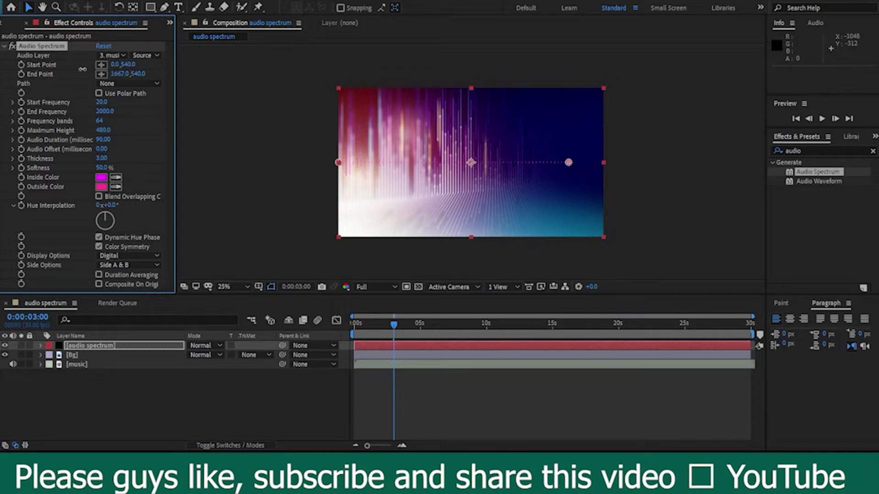
mouse_move(83, 69)
mouse_down()
mouse_move(129, 74)
mouse_move(114, 105)
mouse_up()
click(118, 74)
text(960)
key(Return)
Set End Frequency to 130, Frequency bands to 2000 and Maximum Height to 1000.
click(103, 111)
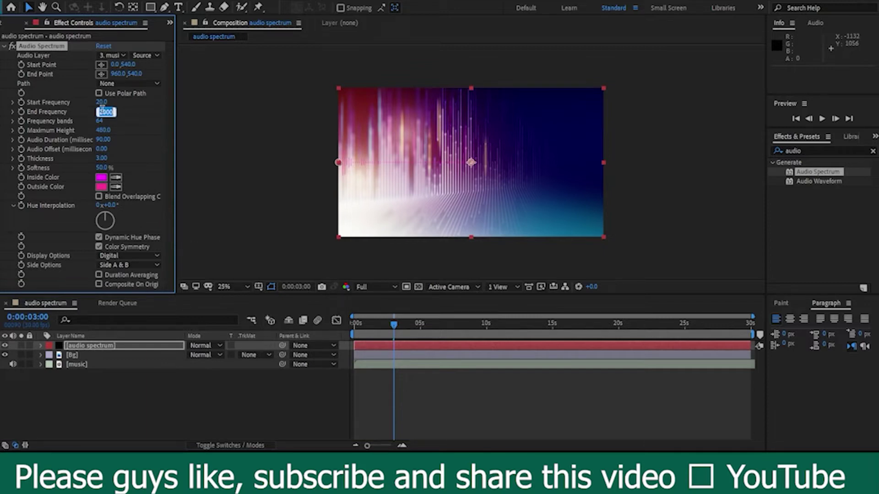
text(130)
key(Return)
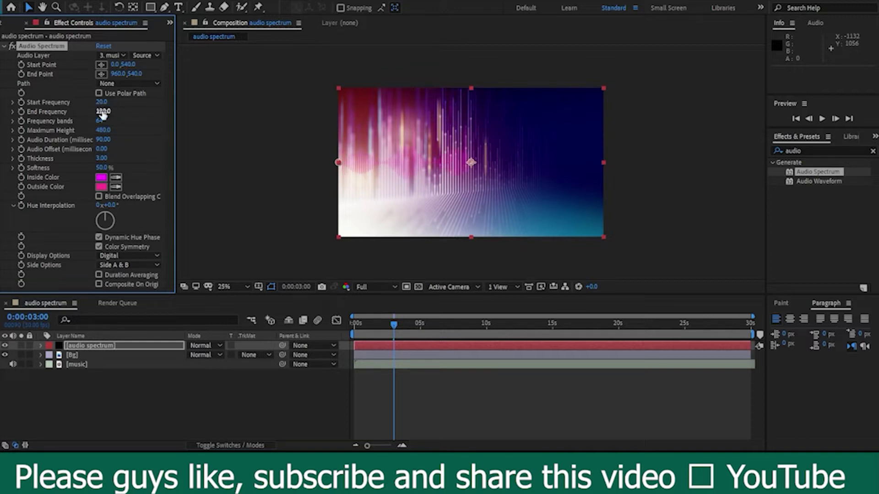
click(103, 140)
click(102, 122)
text(2000)
click(101, 130)
text(1000)
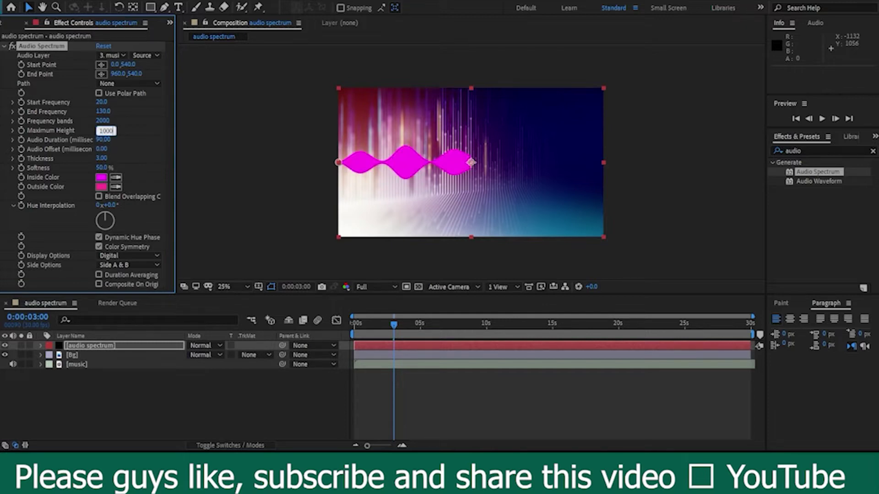
key(Return)
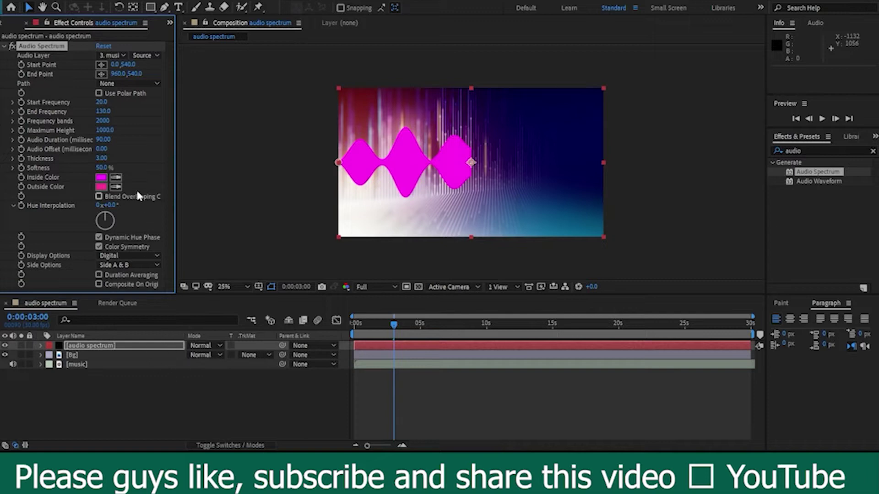
Set Audio Duration to 180 and Audio Offset to -20.
click(103, 140)
click(284, 403)
click(103, 140)
text(180)
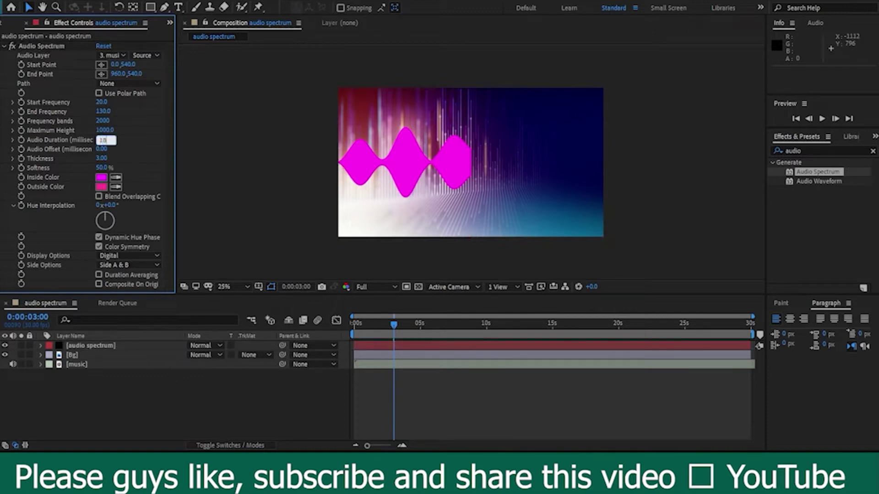
key(Return)
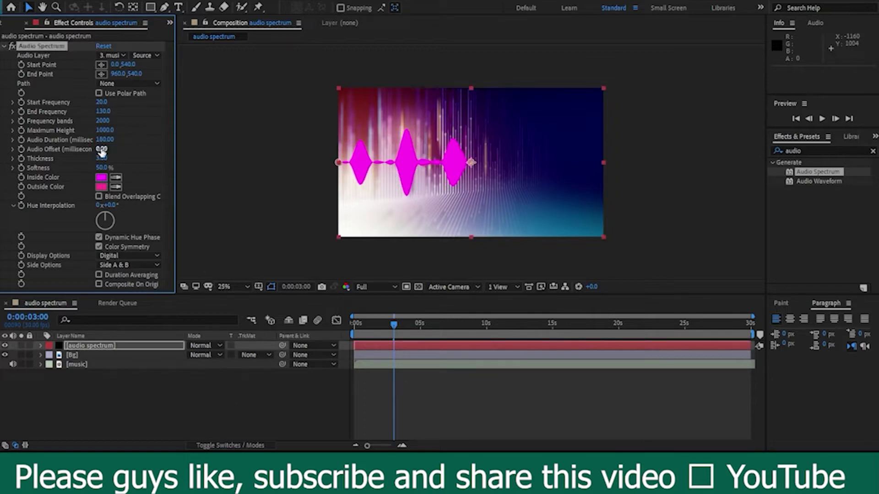
click(101, 149)
text(-20)
key(Return)
Apply Polar Coordinates to the spectrum with 100% Interpolation and Rect to Polar type.
double_click(802, 151)
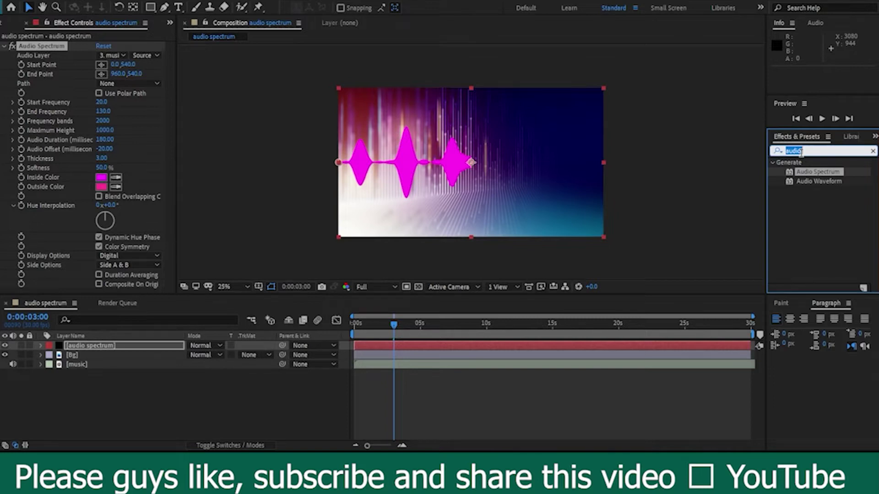
text(pol)
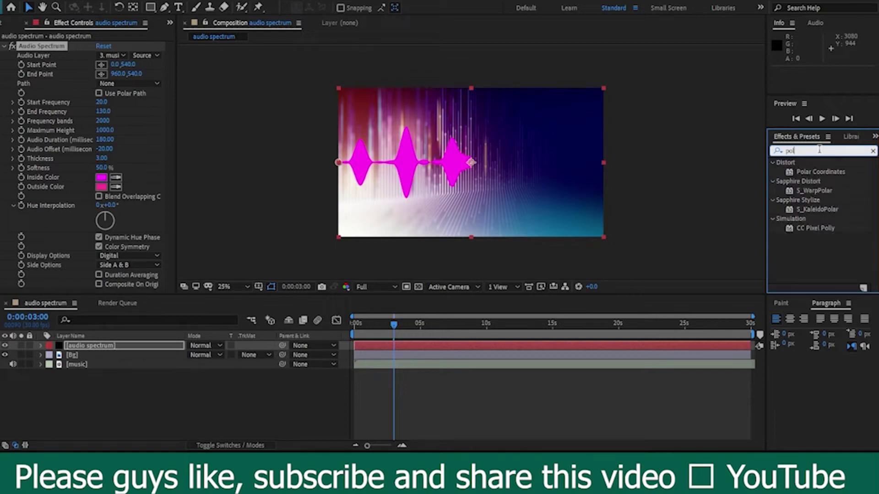
text(a)
drag(838, 169, 613, 348)
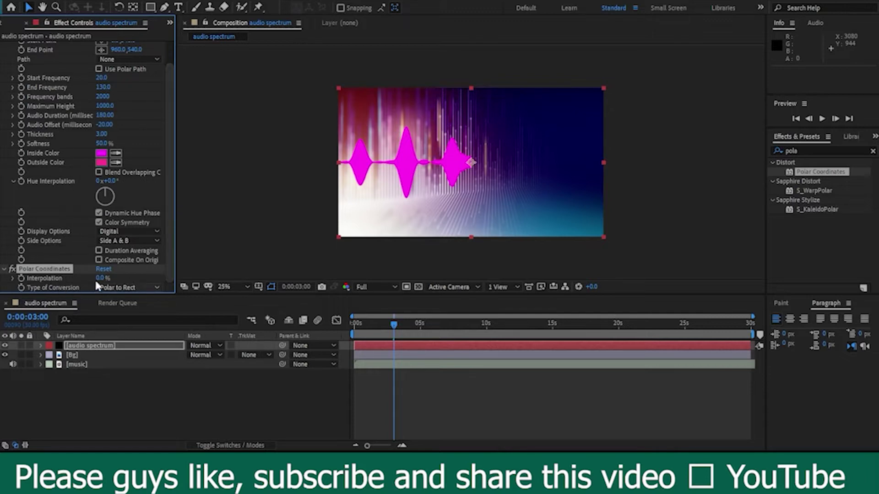
drag(99, 279, 157, 281)
drag(157, 281, 164, 281)
drag(107, 277, 148, 292)
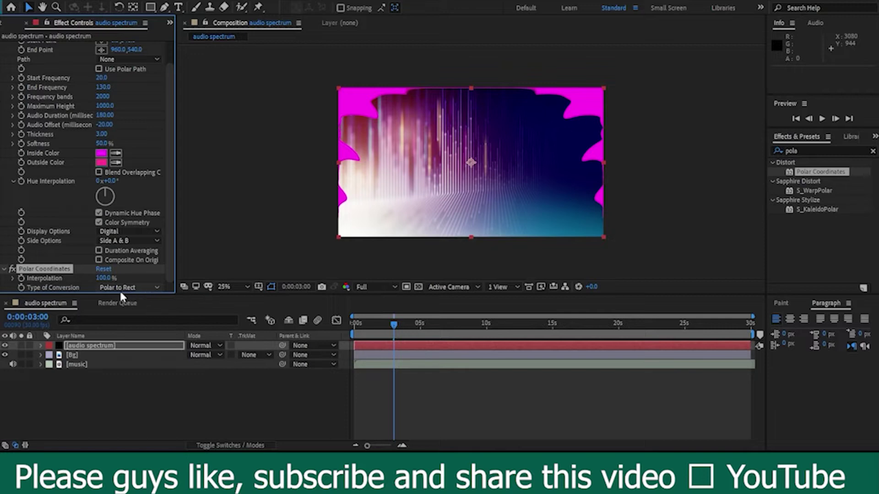
click(131, 294)
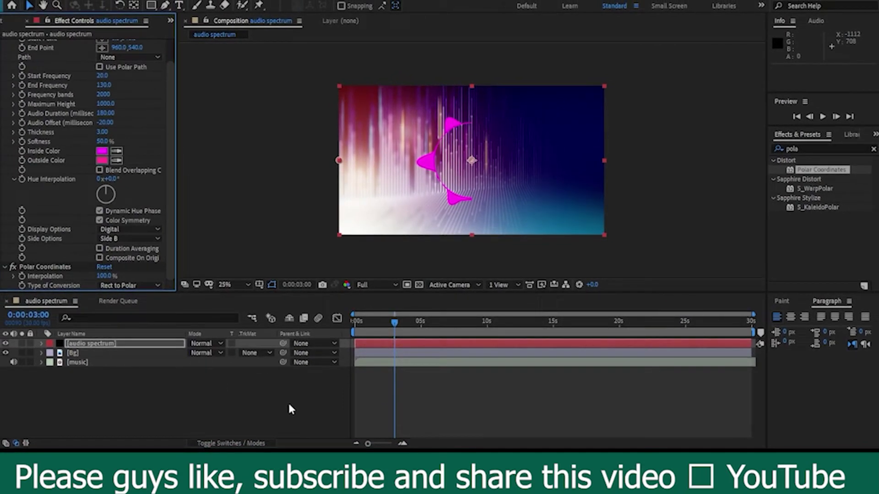
click(830, 150)
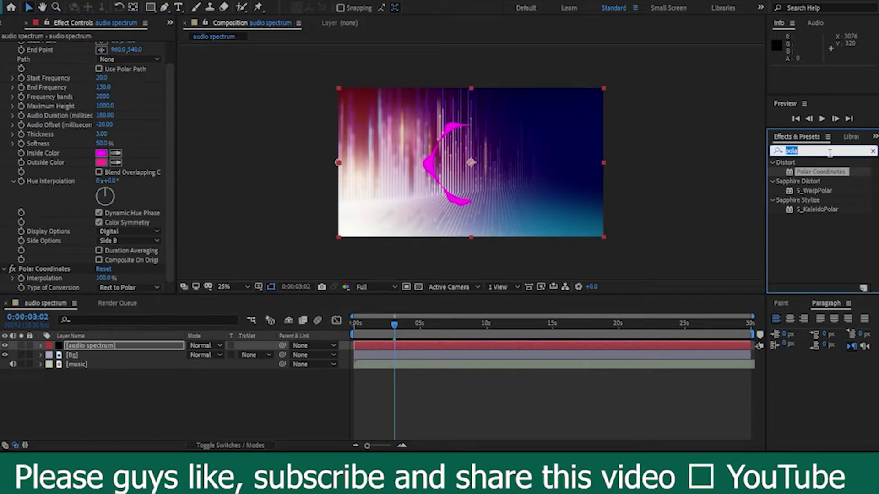
Apply the Mirror effect to the spectrum layer and start shifting its Reflection Center.
text(mirror)
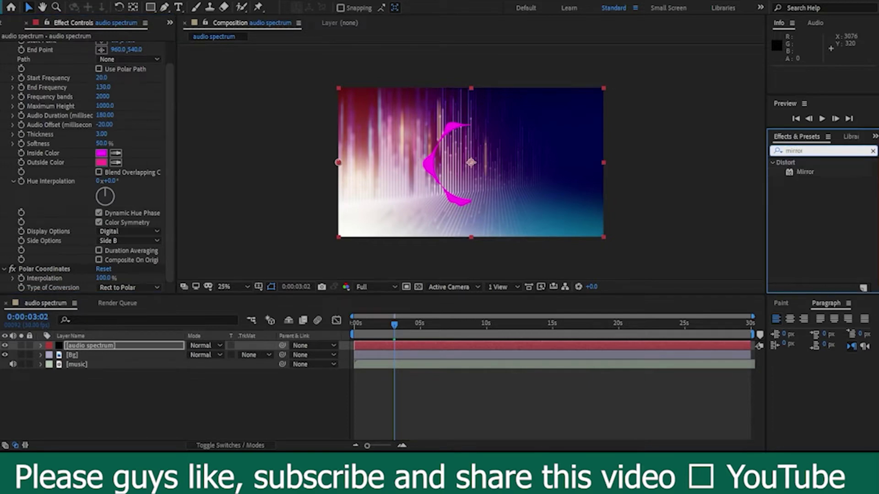
drag(811, 172, 647, 351)
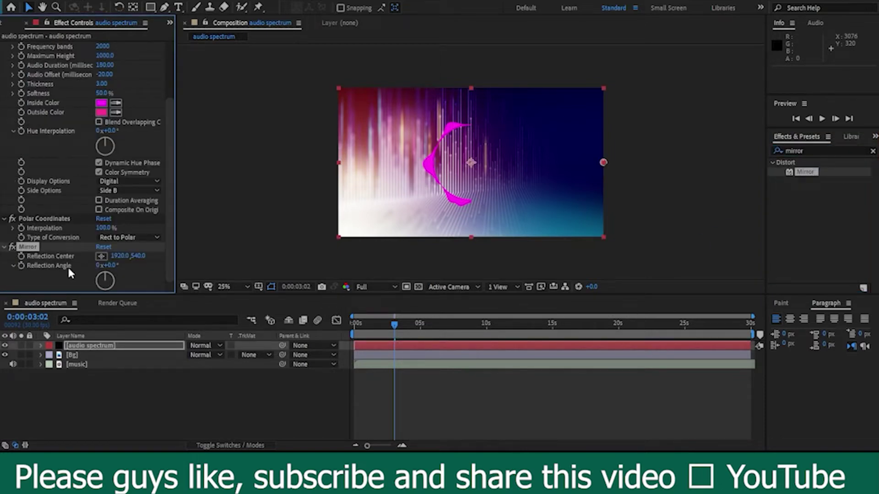
click(68, 286)
drag(114, 256, 48, 268)
mouse_move(108, 265)
mouse_down()
mouse_move(81, 281)
mouse_move(118, 260)
mouse_up()
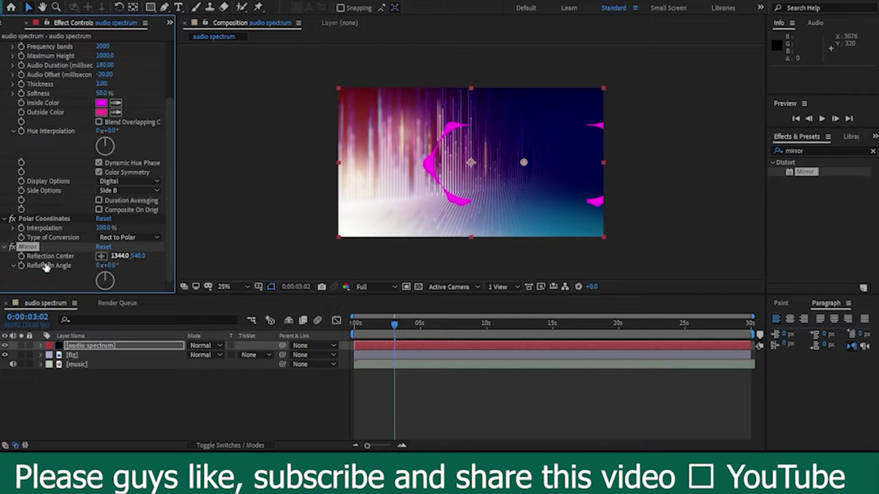
click(120, 257)
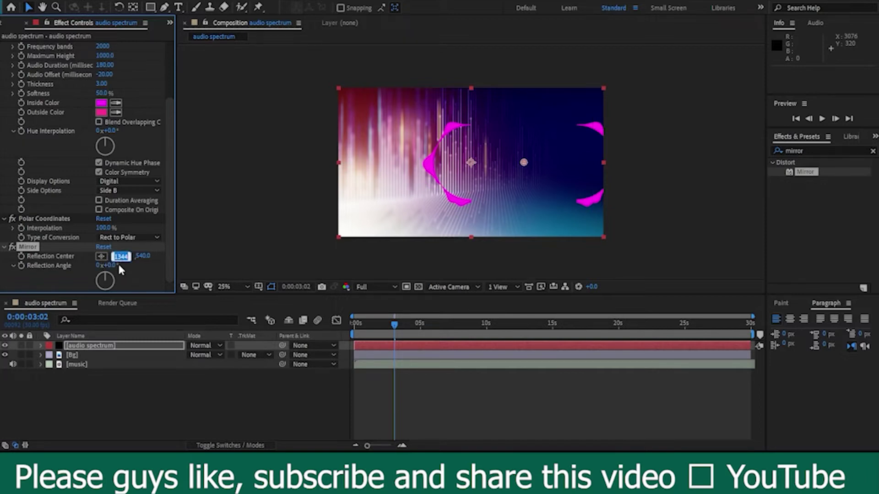
Fine-tune the Reflection Center to about 955, 664 so the spectrum closes into a ring.
drag(524, 163, 475, 180)
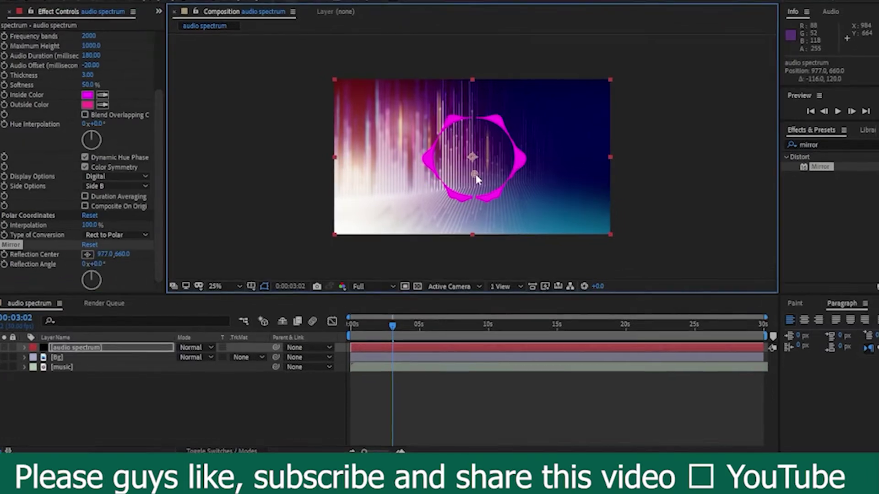
scroll(477, 178, up, 1)
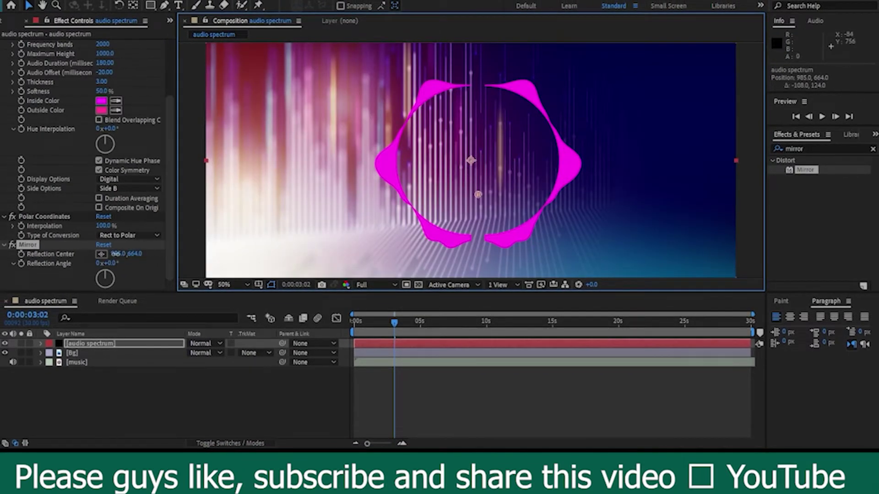
drag(116, 254, 97, 254)
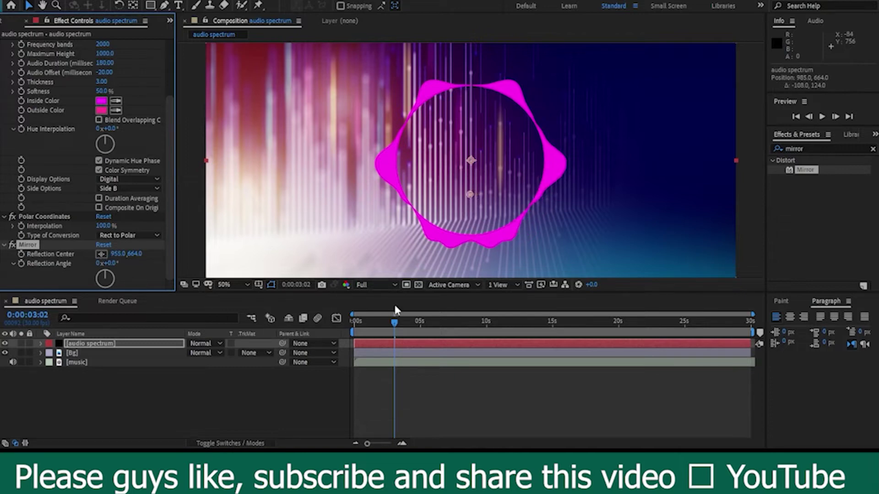
scroll(412, 206, up, 1)
scroll(436, 199, up, 1)
scroll(436, 201, down, 1)
scroll(437, 207, down, 1)
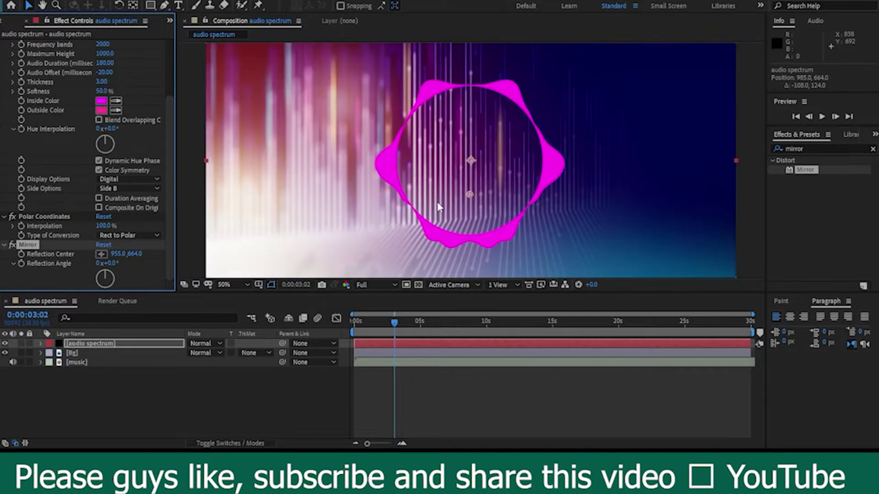
key(comma)
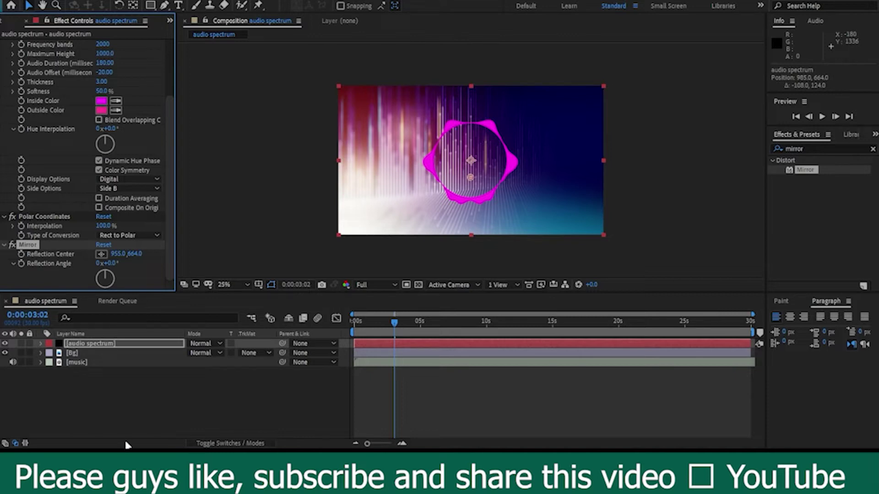
click(88, 414)
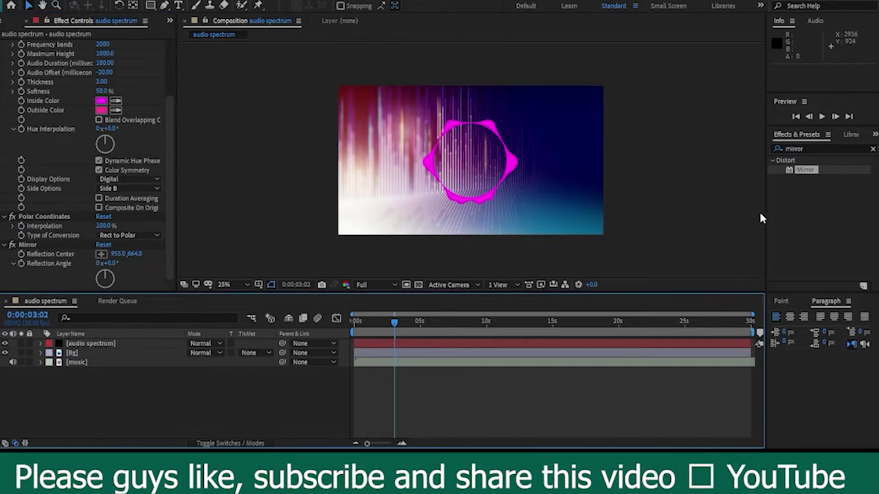
Apply 4-Color Gradient to the audio spectrum layer and sample light blue for Color 1.
click(799, 149)
text(4)
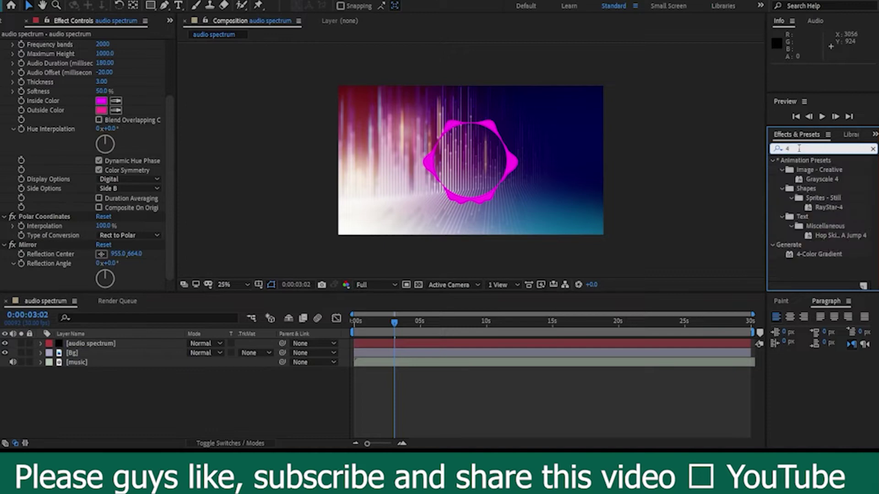
click(830, 254)
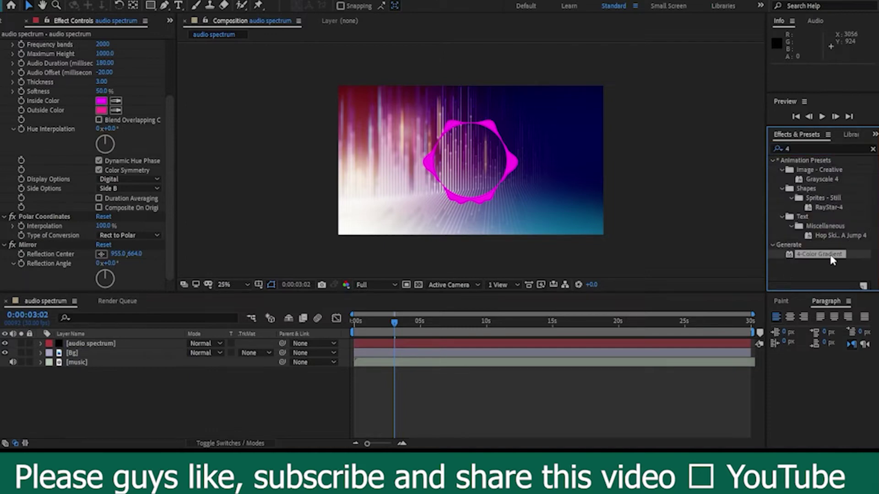
drag(833, 260, 645, 324)
drag(644, 324, 667, 349)
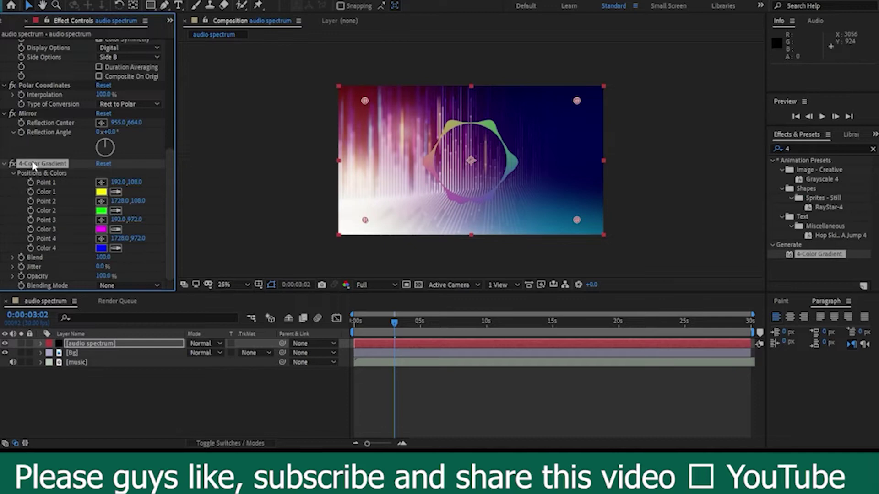
click(102, 194)
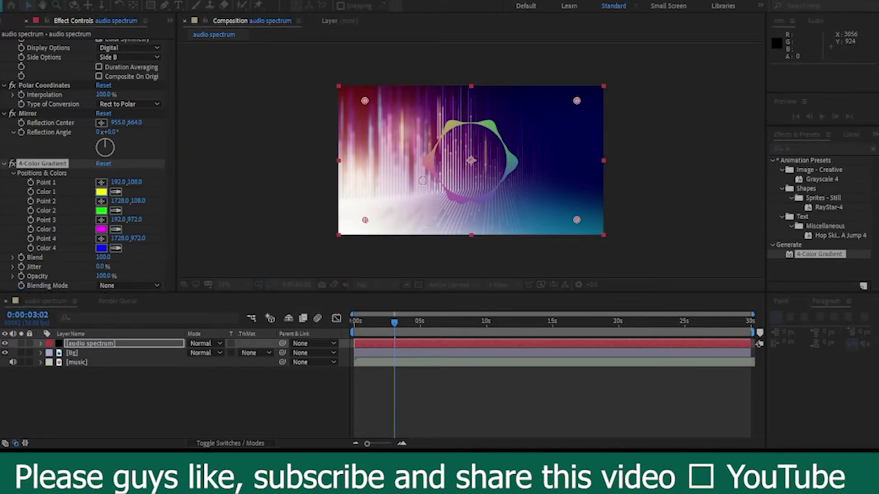
click(446, 201)
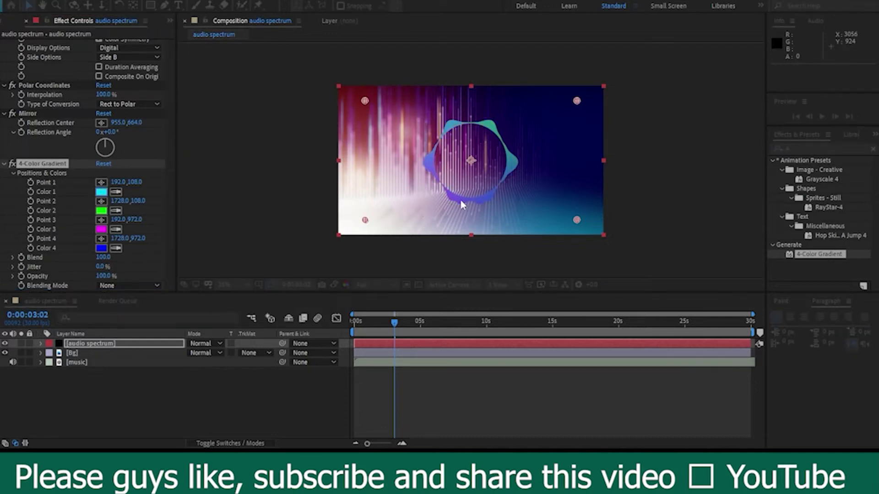
Set gradient Color 1 to blue and Color 4 to orange, with cyan and magenta in between.
click(460, 202)
key(Return)
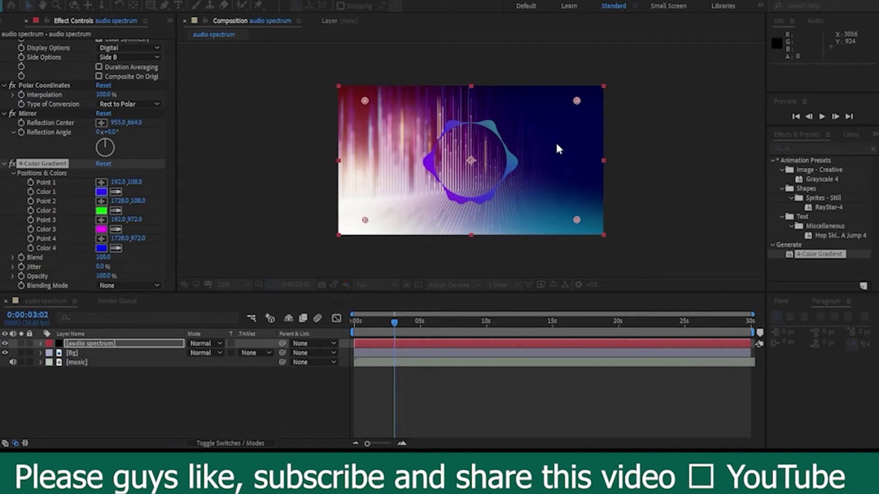
click(101, 211)
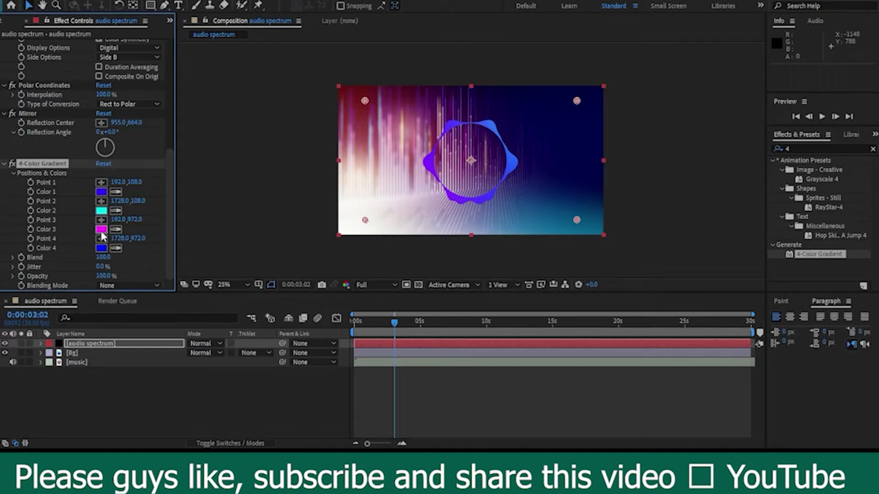
click(102, 247)
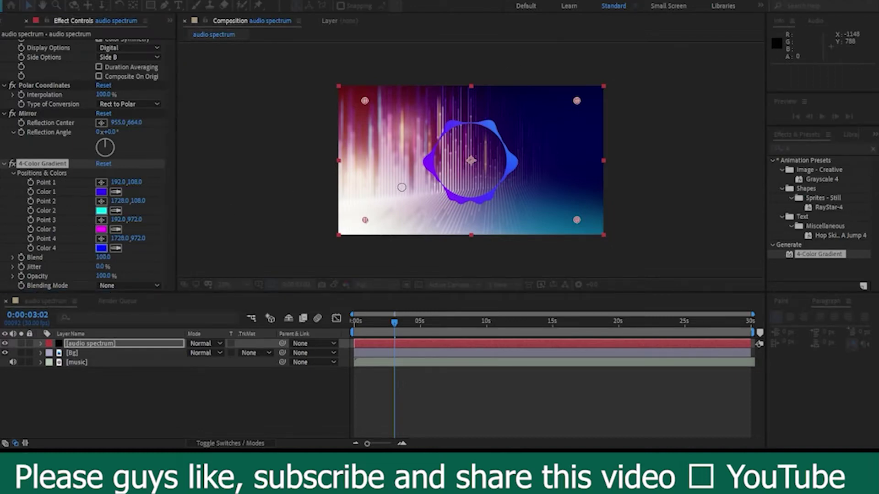
click(465, 167)
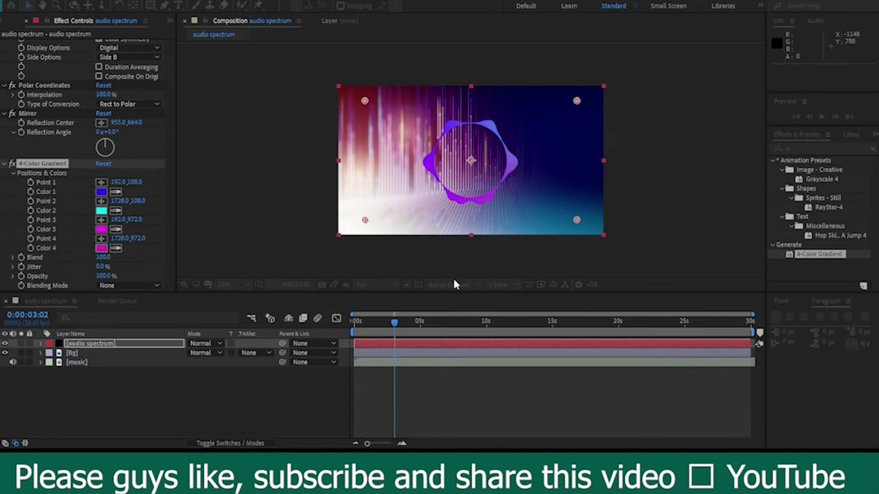
click(463, 262)
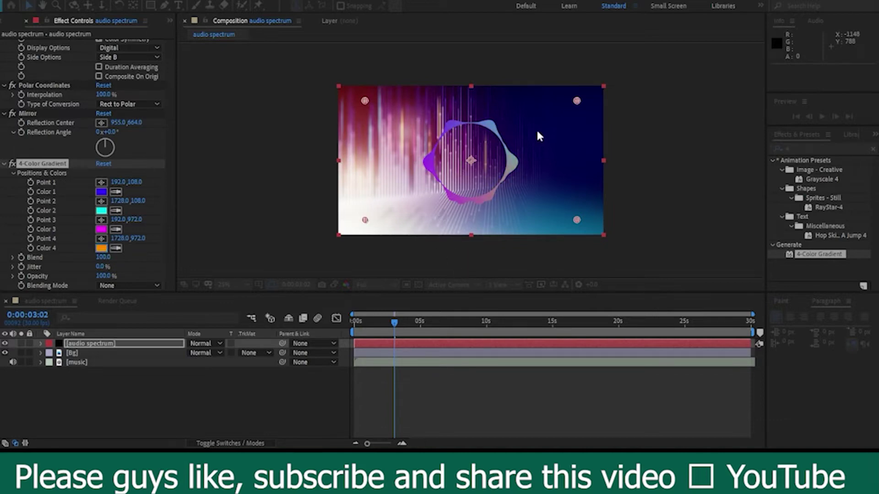
key(Escape)
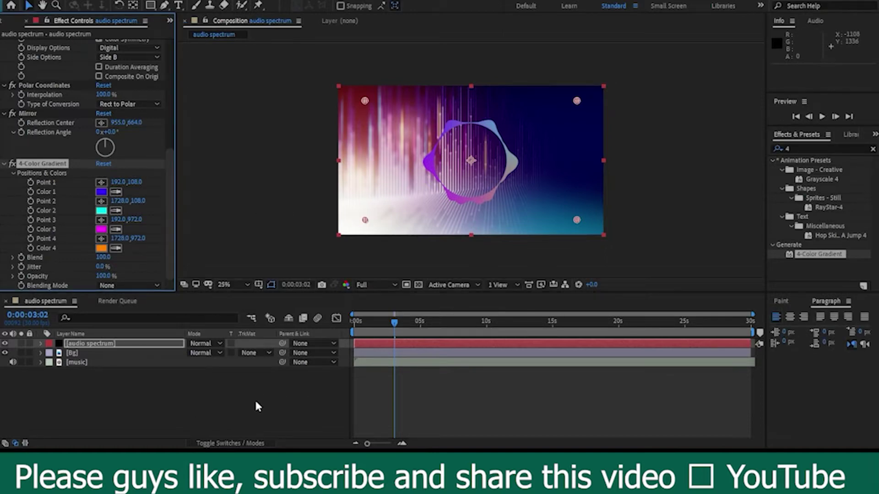
click(207, 412)
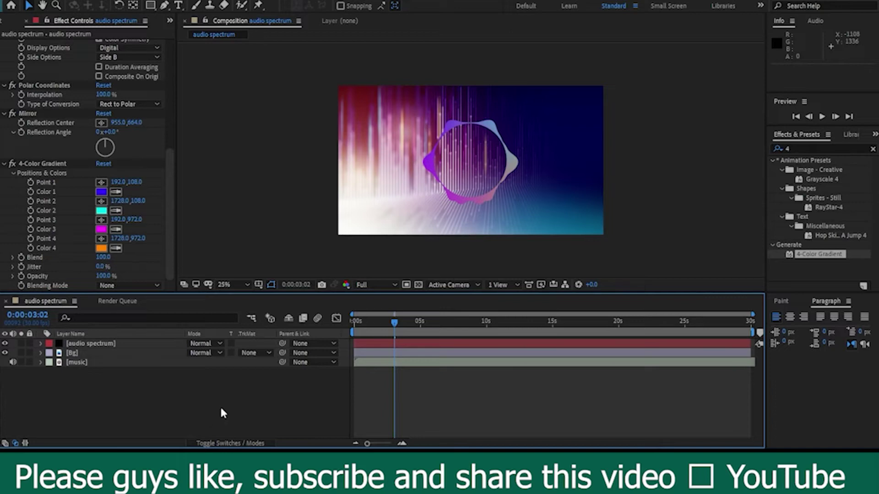
Drag gradient Points 4, 2 and 1 in toward the ring, undoing an accidental layer move.
click(44, 162)
drag(575, 220, 527, 204)
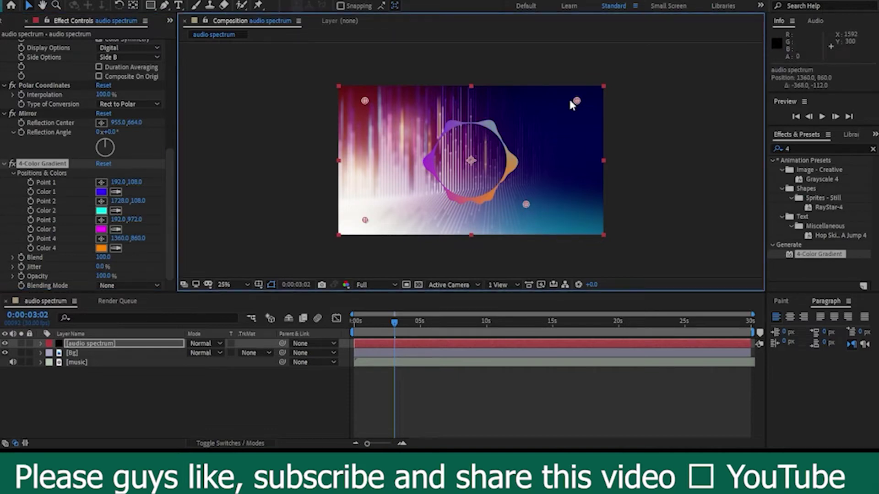
drag(576, 103, 538, 118)
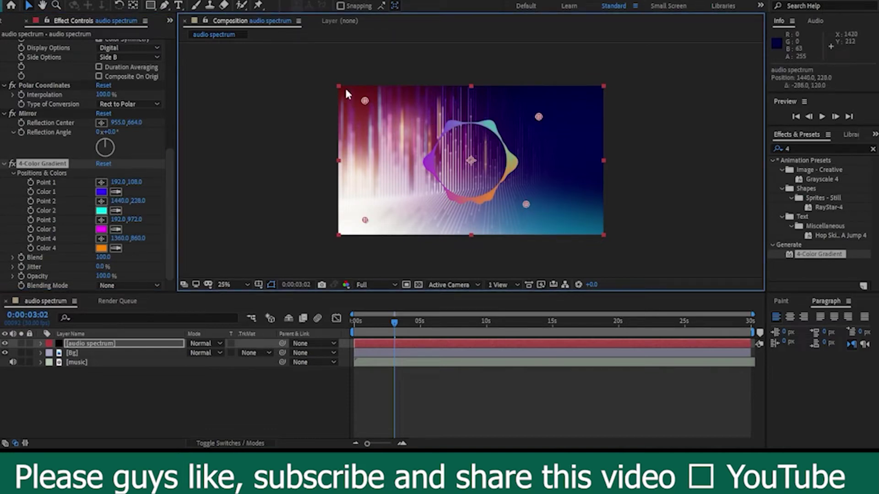
drag(365, 101, 426, 120)
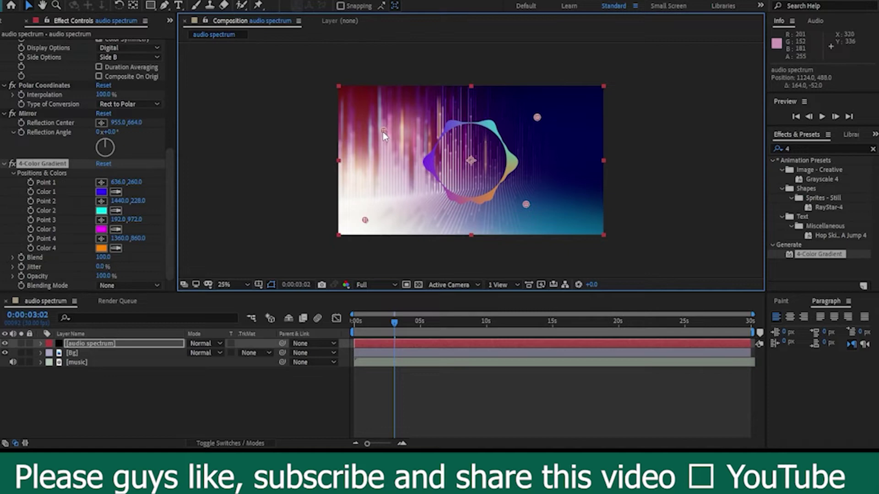
drag(386, 128, 419, 113)
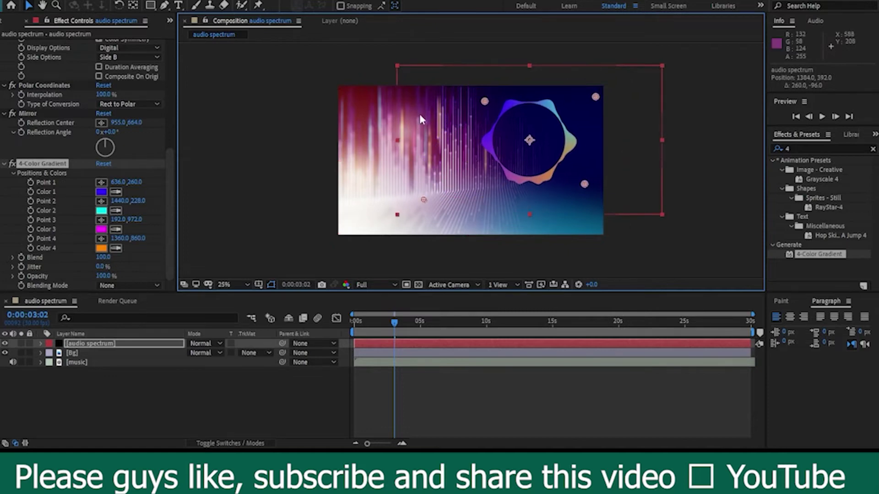
key(ctrl+z)
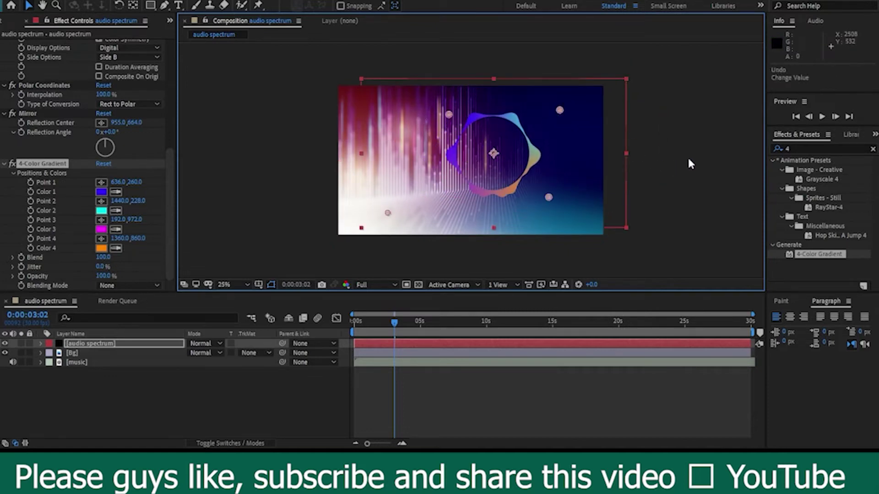
click(631, 273)
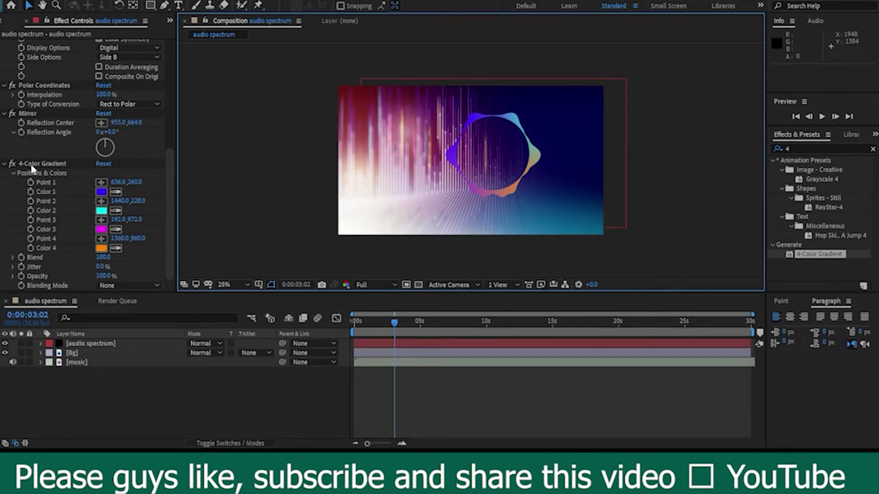
Move gradient Point 1 down beside the ring and Point 3 nearer its lower left.
click(43, 163)
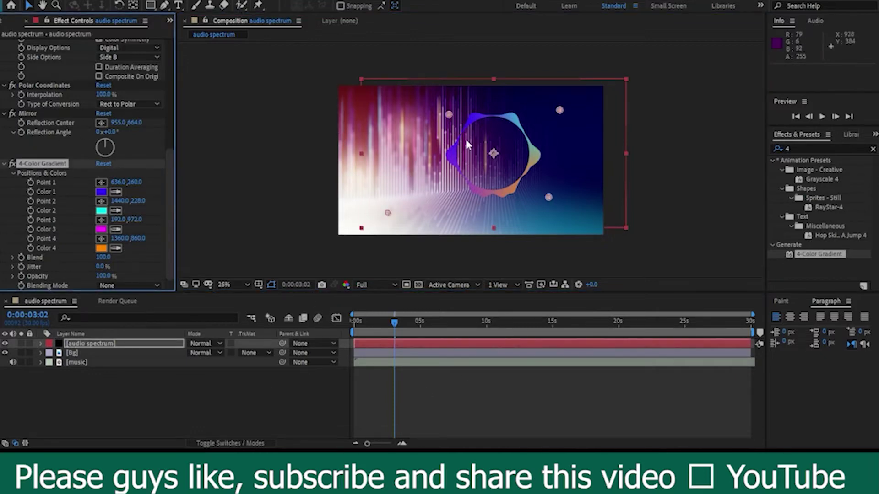
key(ctrl+z)
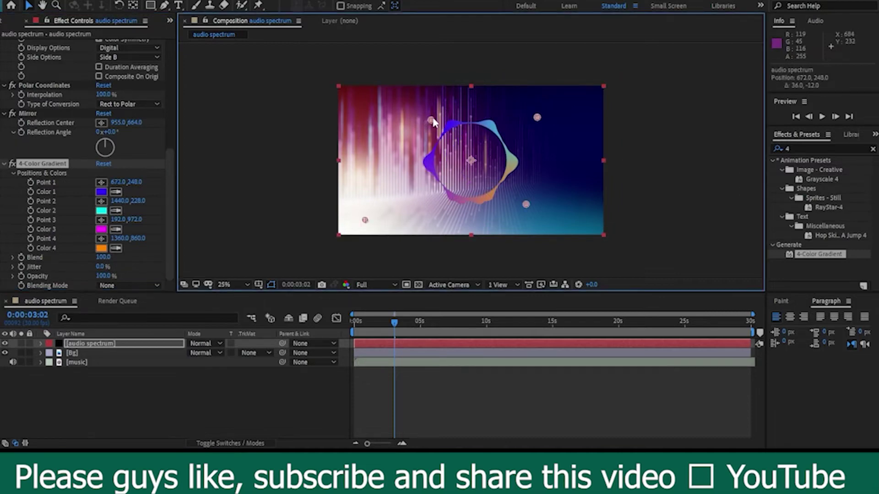
drag(426, 122, 428, 137)
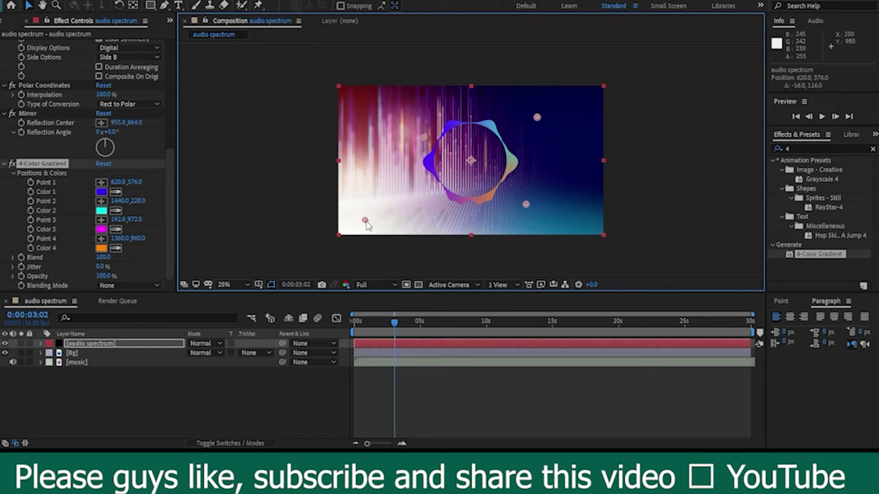
mouse_move(364, 220)
mouse_down()
mouse_move(422, 209)
mouse_move(410, 211)
mouse_up()
click(286, 417)
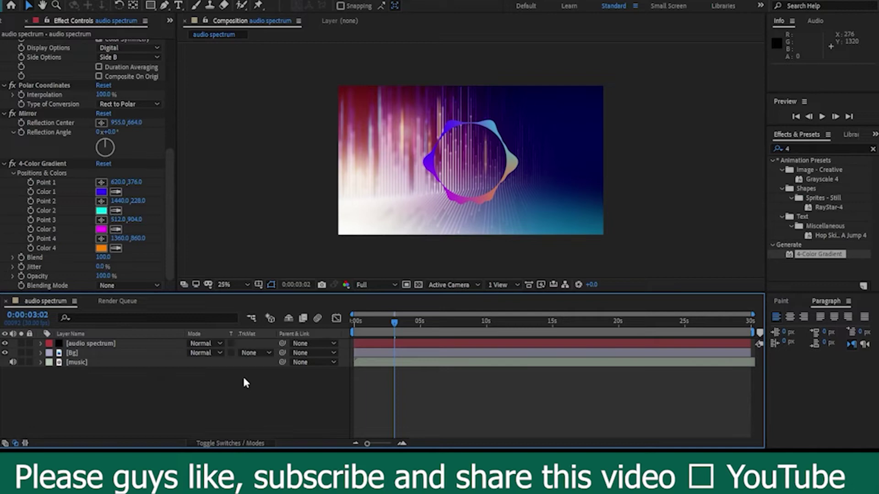
Duplicate the audio spectrum layer with Ctrl+D to create a second spectrum layer above Bg.
click(144, 347)
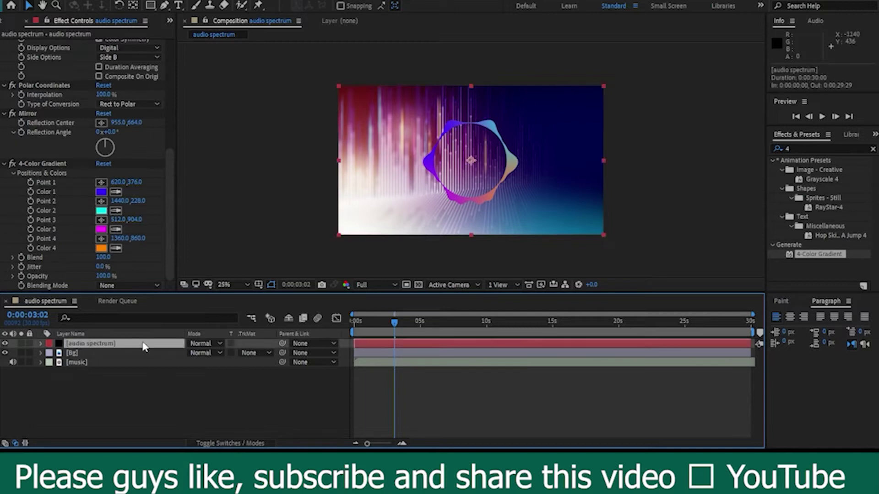
key(F3)
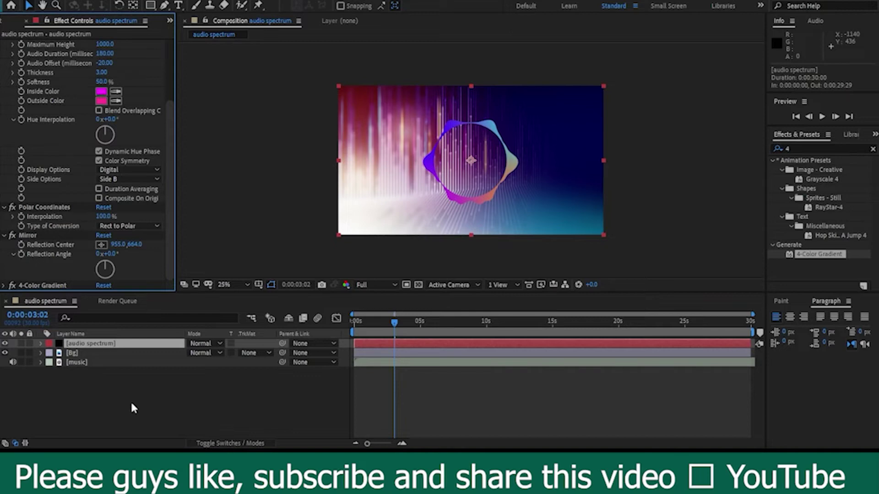
click(118, 395)
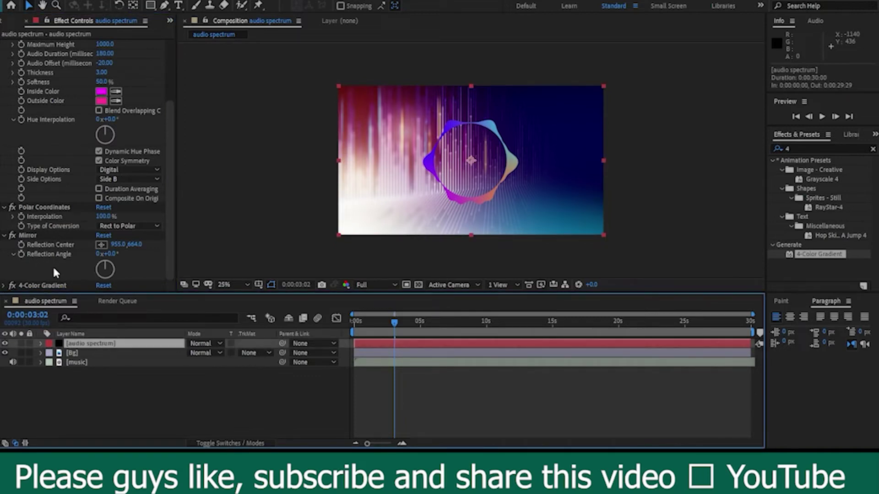
key(ctrl+d)
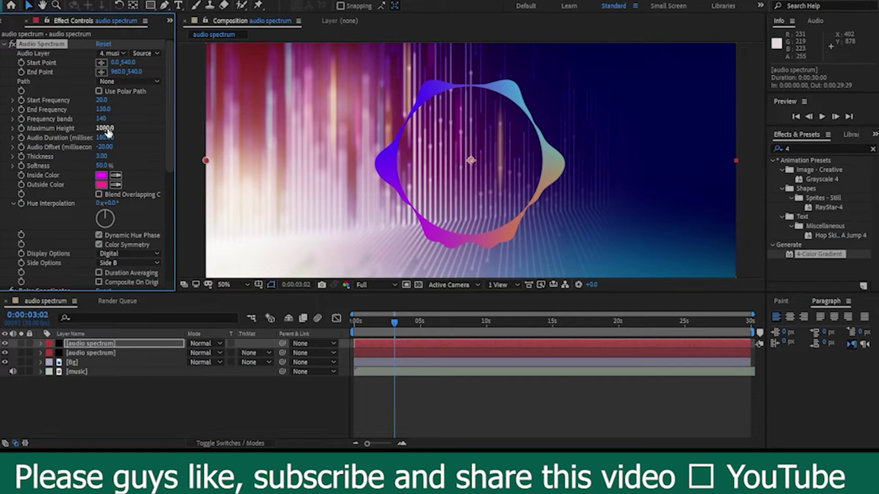
Set the copy's Maximum Height 990, Audio Offset -20, Audio Duration 142 and Thickness 1.7.
click(108, 131)
text(990)
key(Return)
drag(97, 143, 106, 141)
click(106, 137)
text(142)
key(Return)
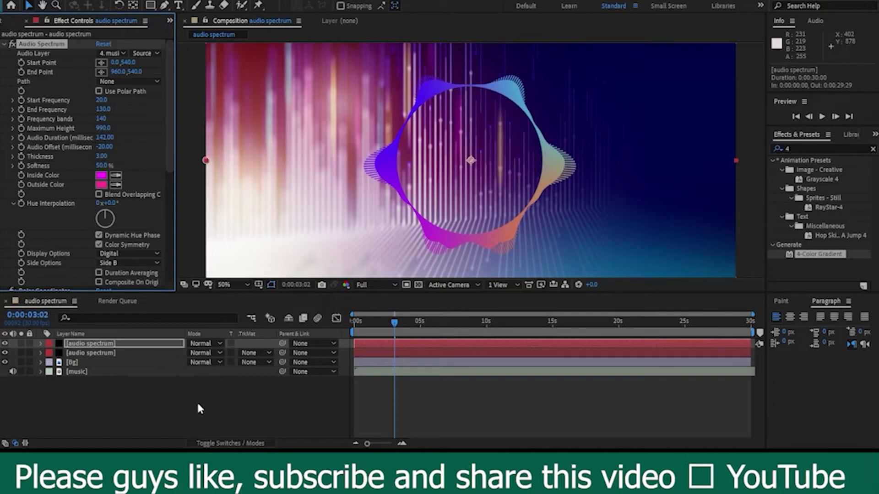
click(101, 156)
text(1.7)
key(Return)
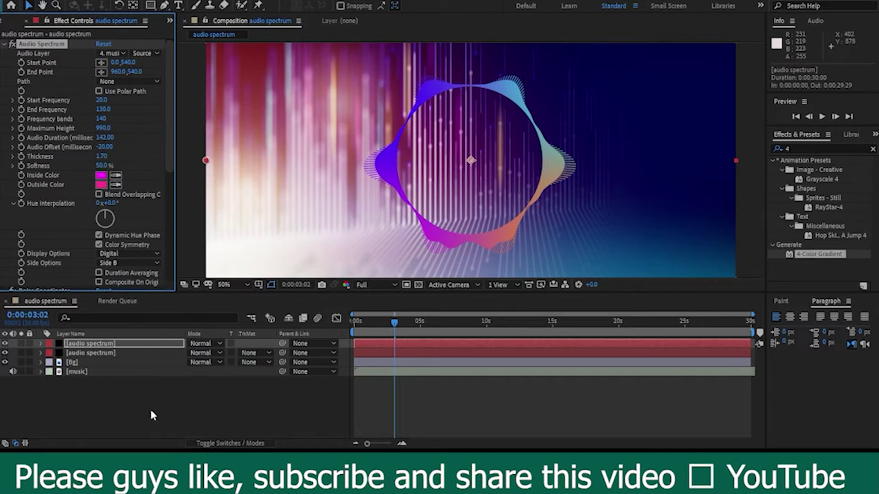
scroll(68, 214, down, 4)
scroll(61, 213, down, 5)
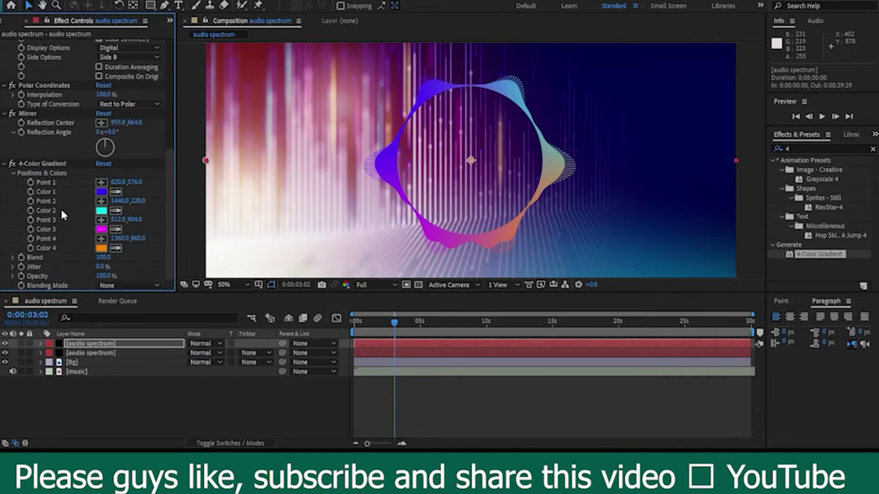
Set gradient Color 1 lavender, Color 2 blue, Color 3 red, then search effects for 'dc light'.
click(101, 182)
click(333, 153)
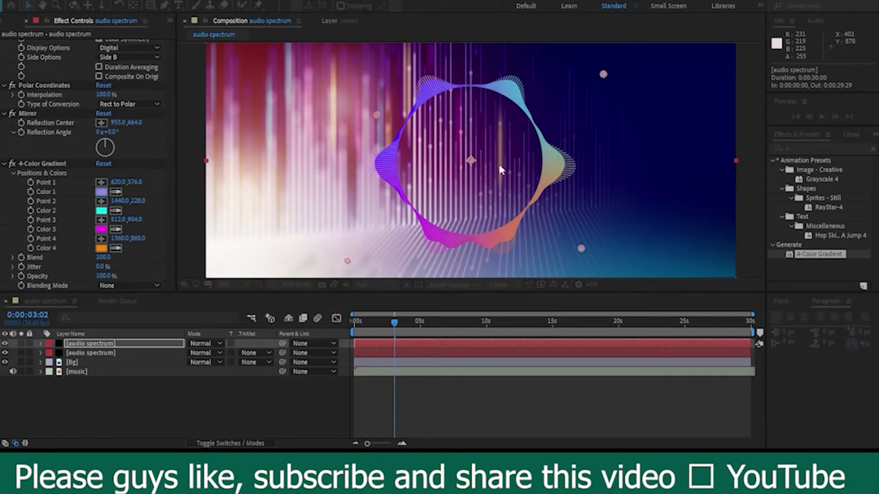
click(101, 211)
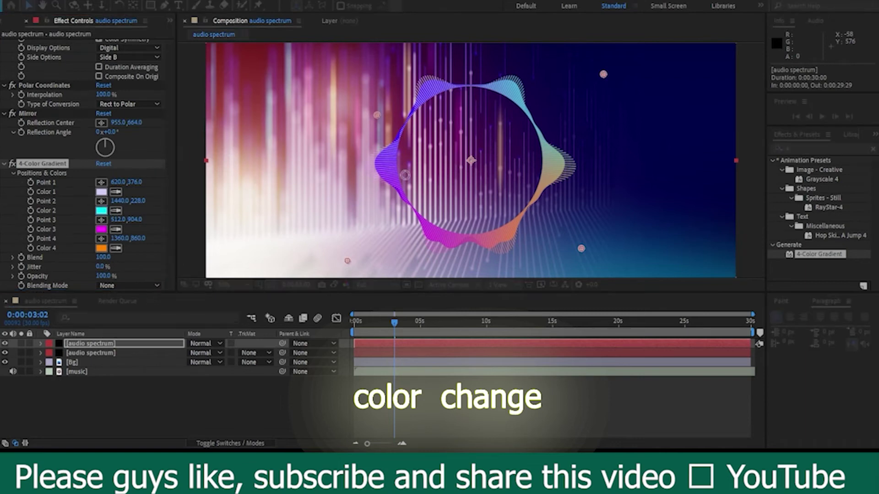
key(Return)
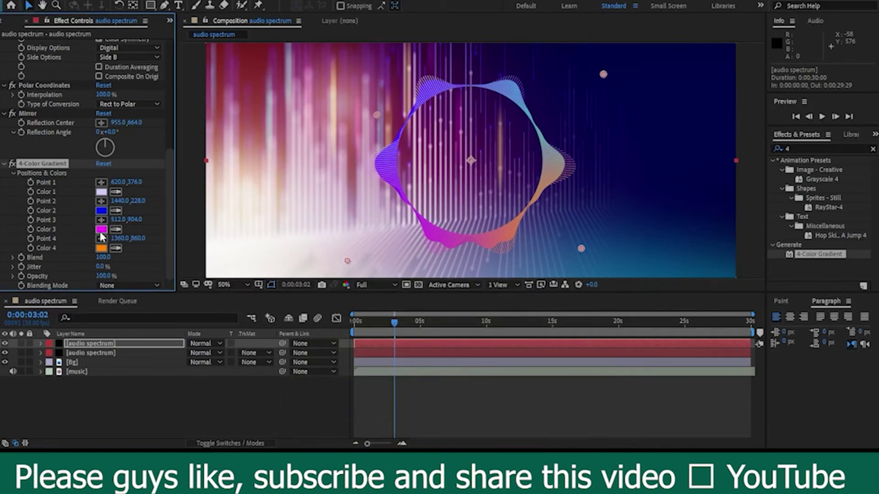
click(102, 229)
key(Return)
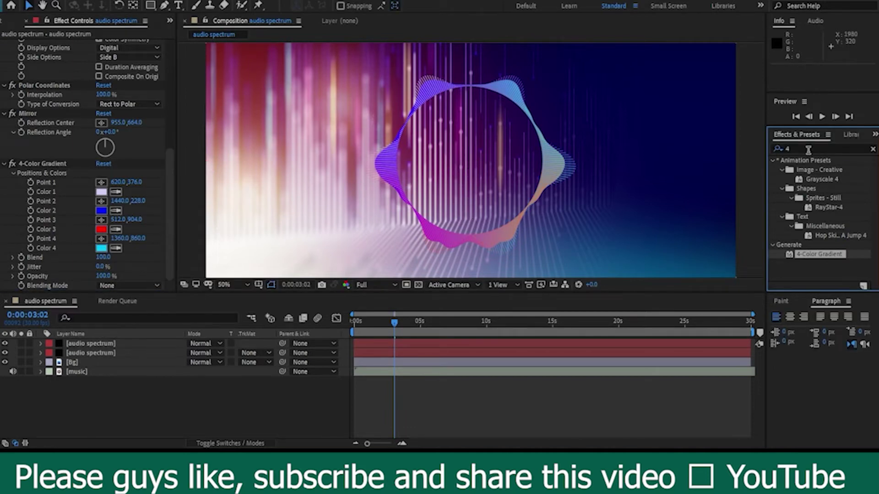
click(808, 150)
text(dc)
text( light)
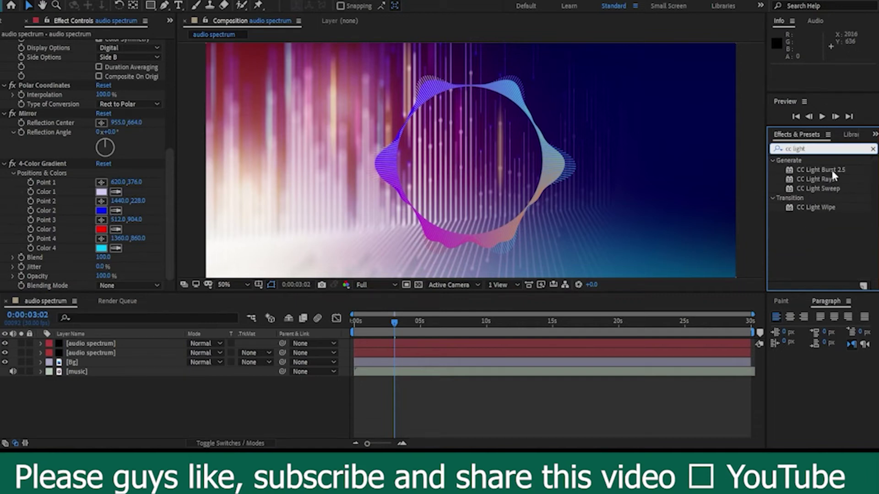
Apply CC Light Burst 2.5 to the spectrum copy with Intensity 400, then search 'glow'.
drag(831, 169, 642, 344)
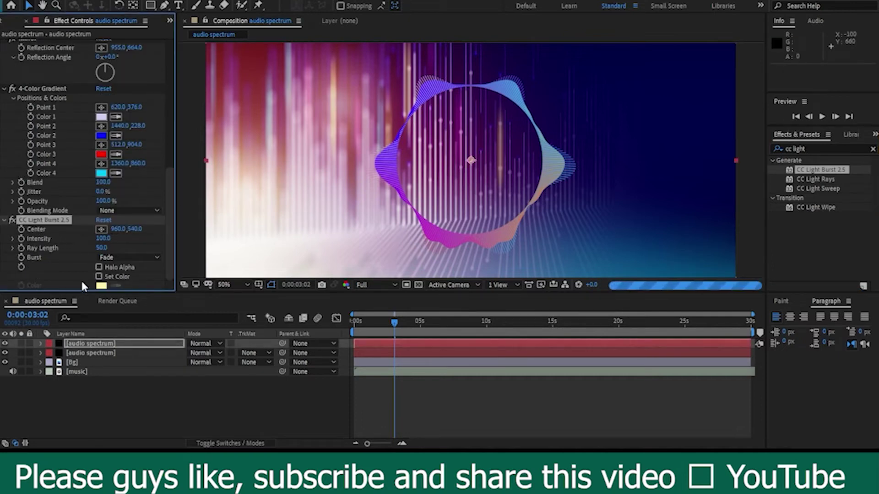
click(102, 238)
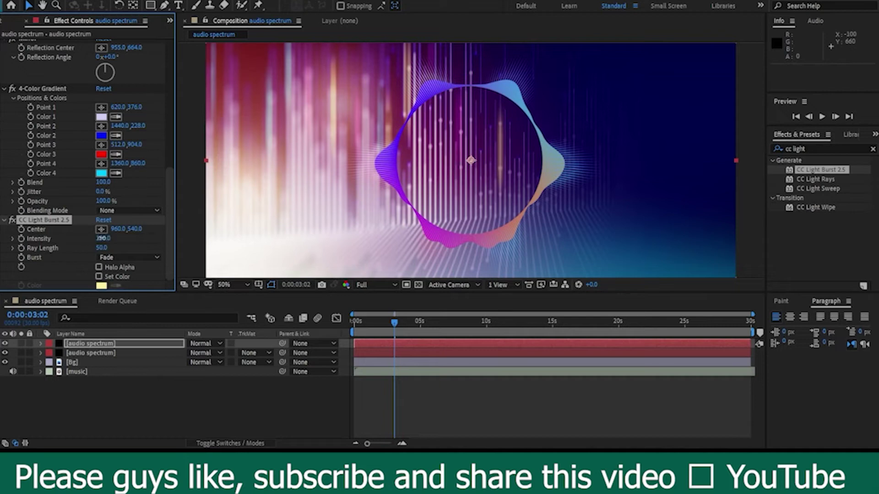
text(400)
key(Return)
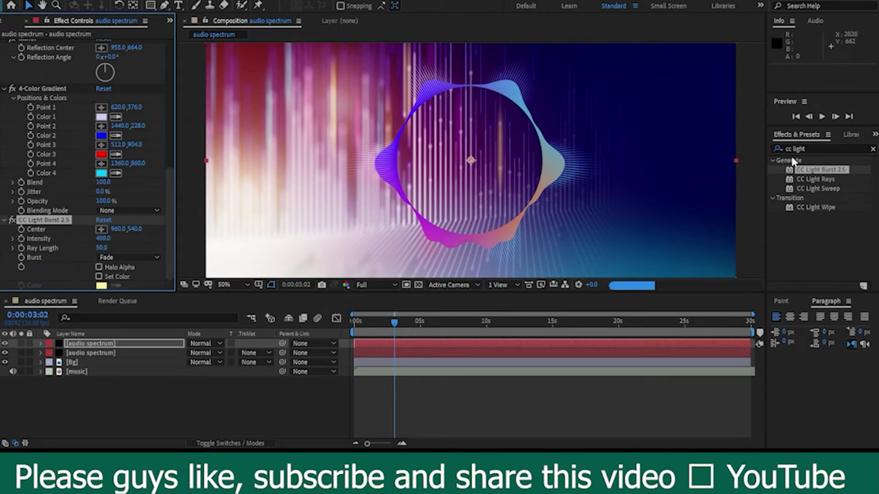
double_click(807, 148)
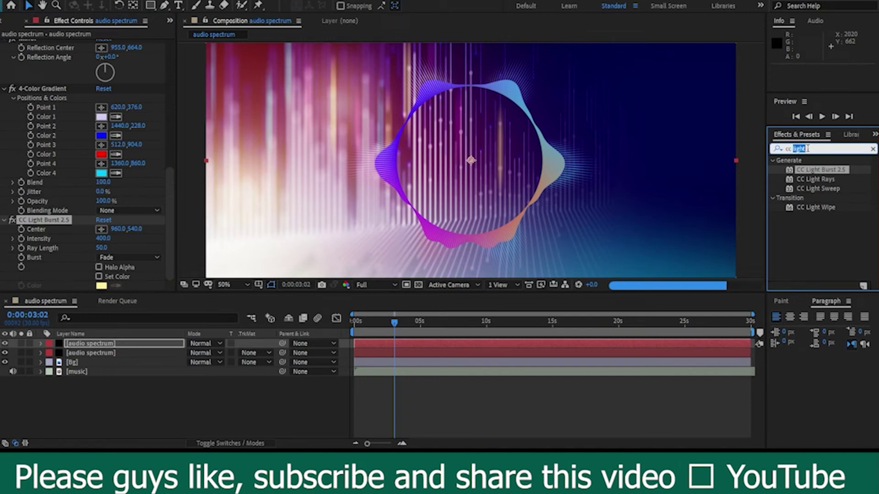
text(glow)
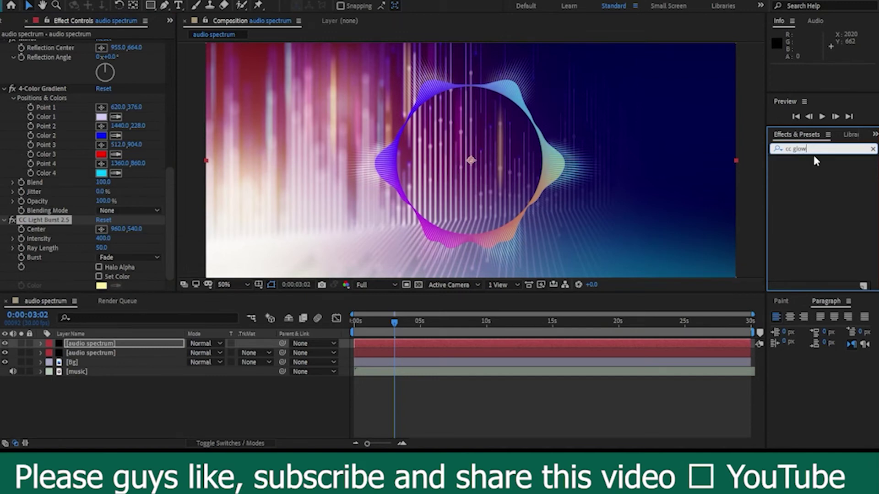
Search 'glow' and apply the Glow effect to the top spectrum layer.
click(873, 148)
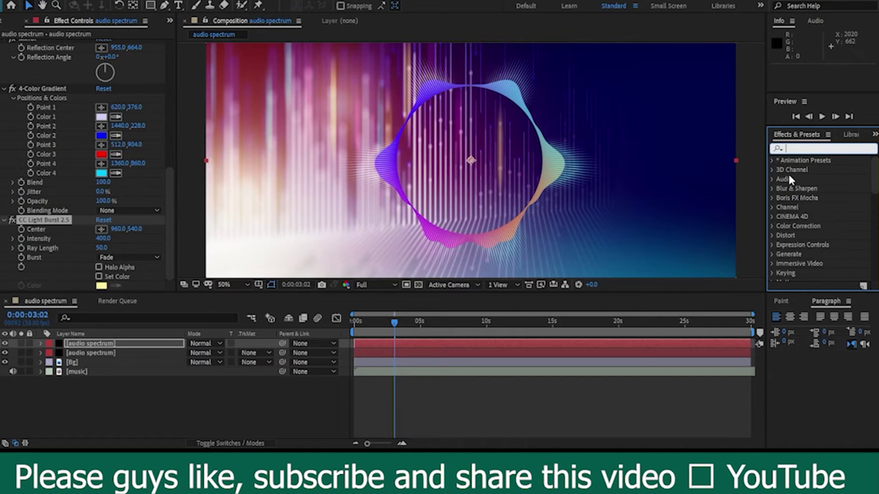
text(glow)
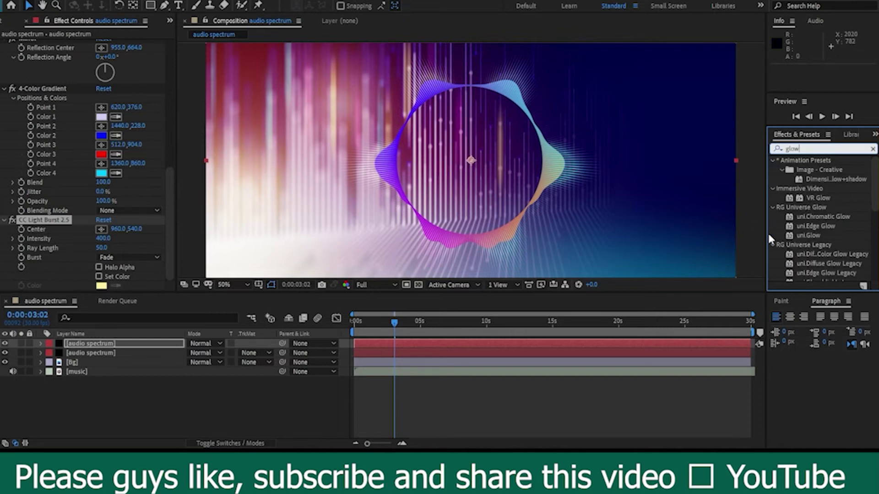
scroll(800, 268, down, 5)
drag(813, 276, 690, 345)
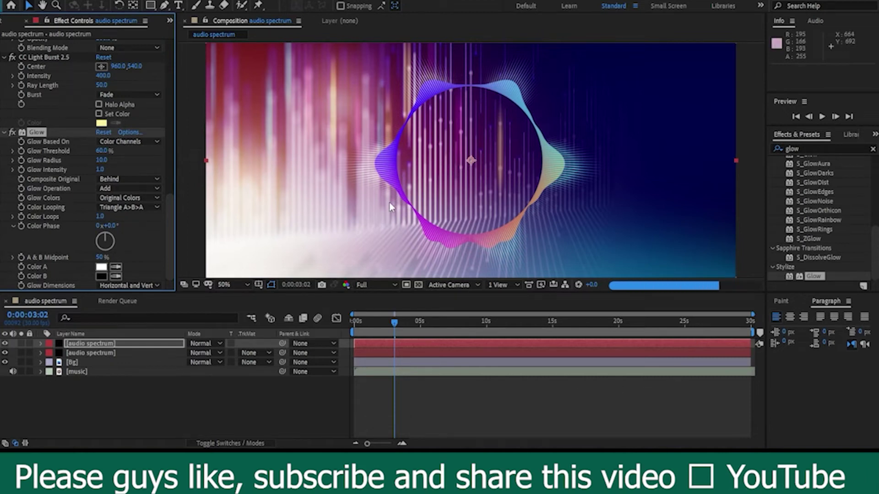
Duplicate the glowing spectrum into a third layer and select the copy's Glow effect.
key(ctrl+d)
scroll(48, 225, down, 2)
scroll(52, 227, down, 2)
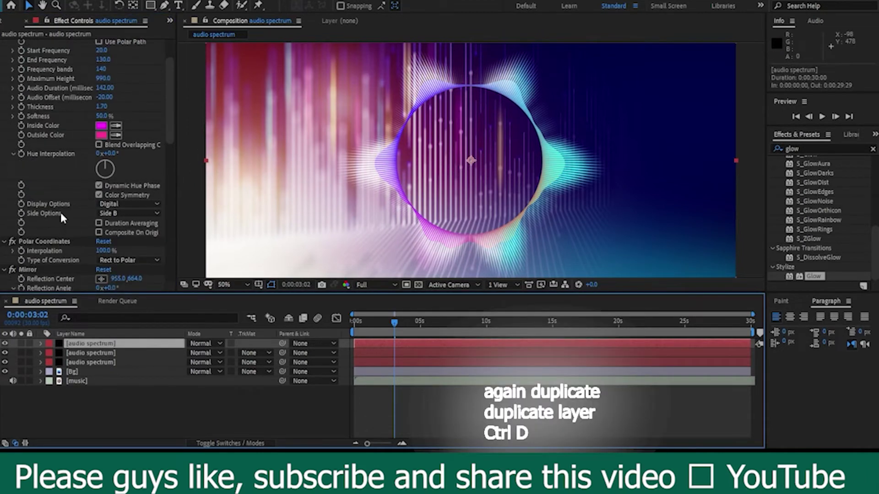
scroll(59, 220, down, 2)
scroll(64, 245, down, 2)
scroll(55, 233, down, 5)
scroll(36, 211, down, 1)
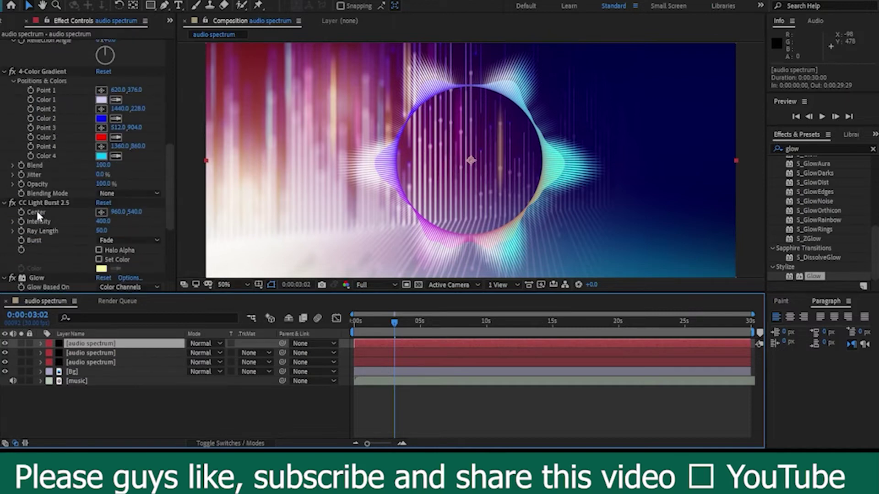
scroll(41, 224, down, 2)
click(38, 205)
scroll(48, 220, up, 3)
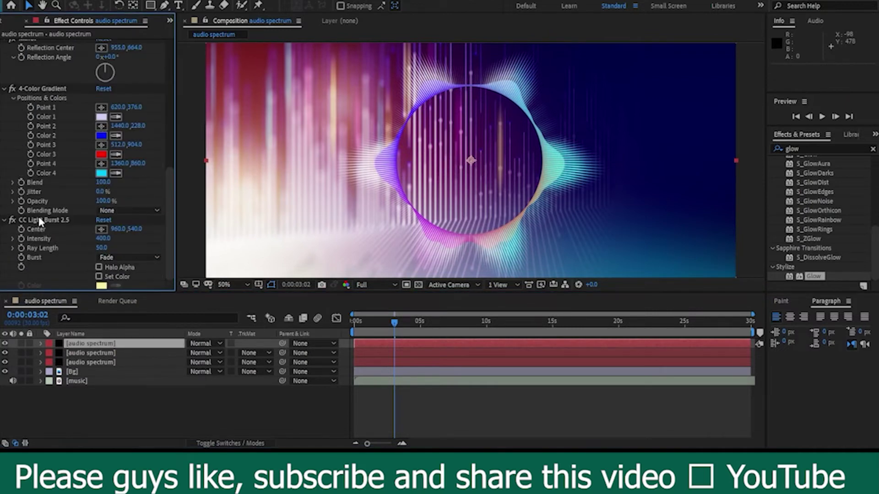
Switch the spectrum copy's display to Analog dots with Thickness 6.5.
scroll(53, 229, up, 4)
click(147, 391)
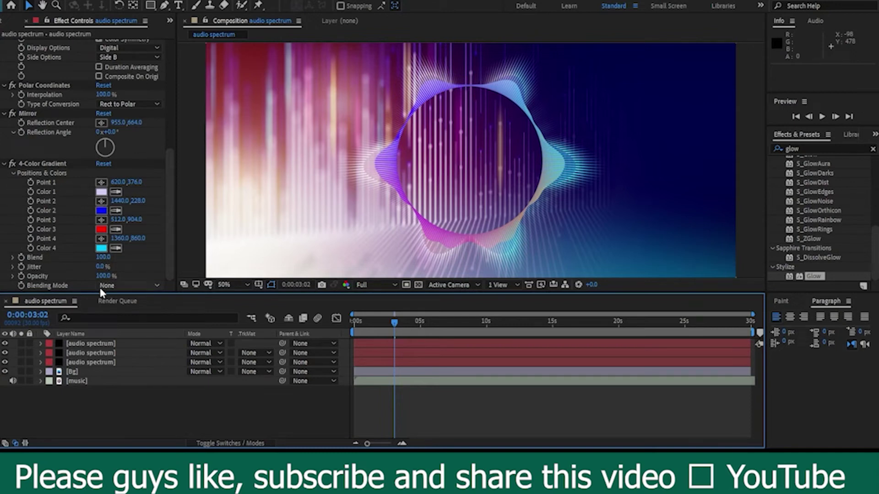
scroll(67, 135, up, 2)
scroll(67, 136, up, 6)
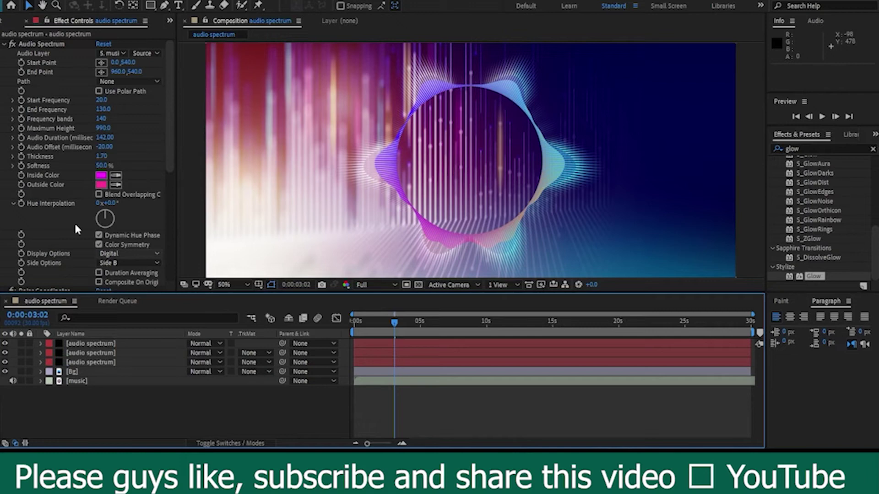
click(114, 255)
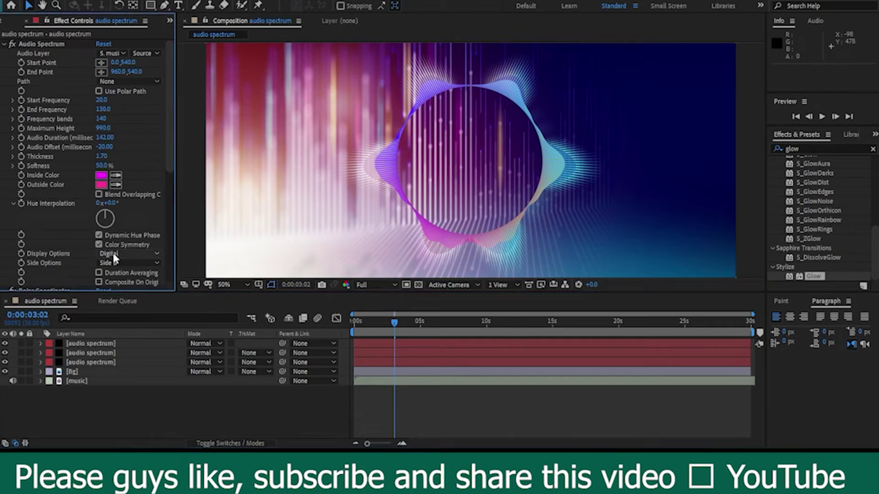
click(125, 288)
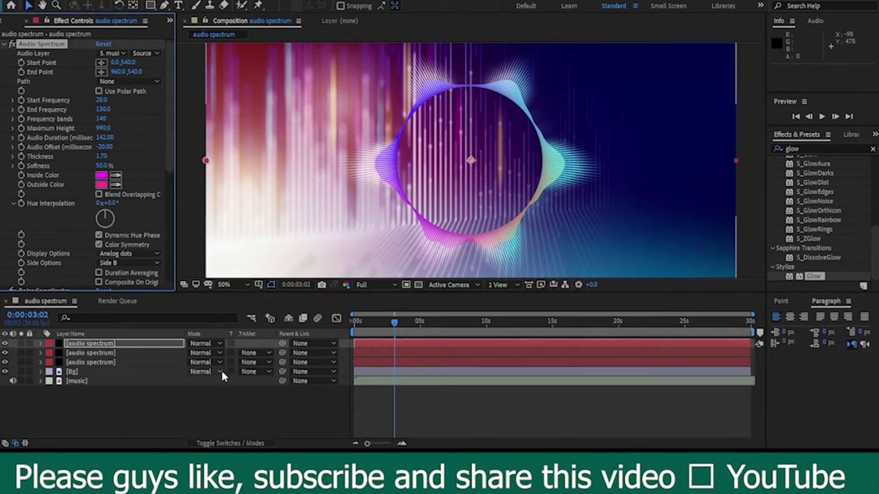
click(102, 156)
text(6.5)
key(Return)
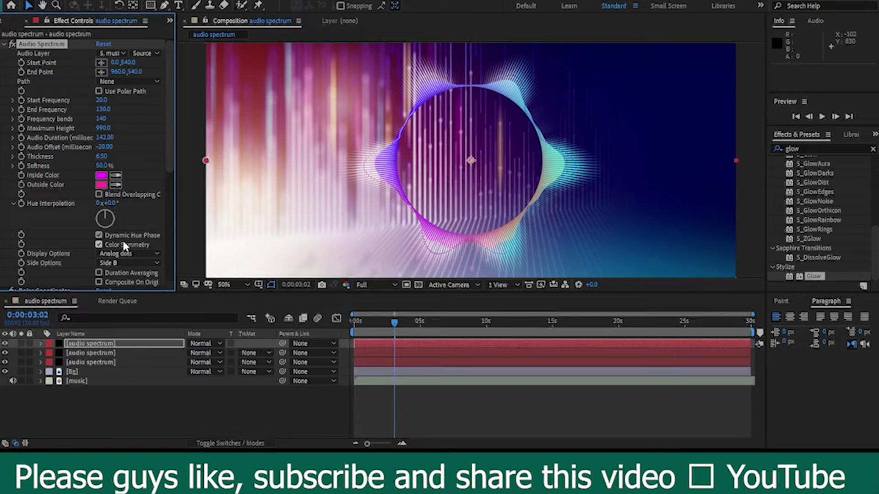
Recolour the copy's 4-Color Gradient to cyan, yellow, magenta and purple.
scroll(92, 229, down, 8)
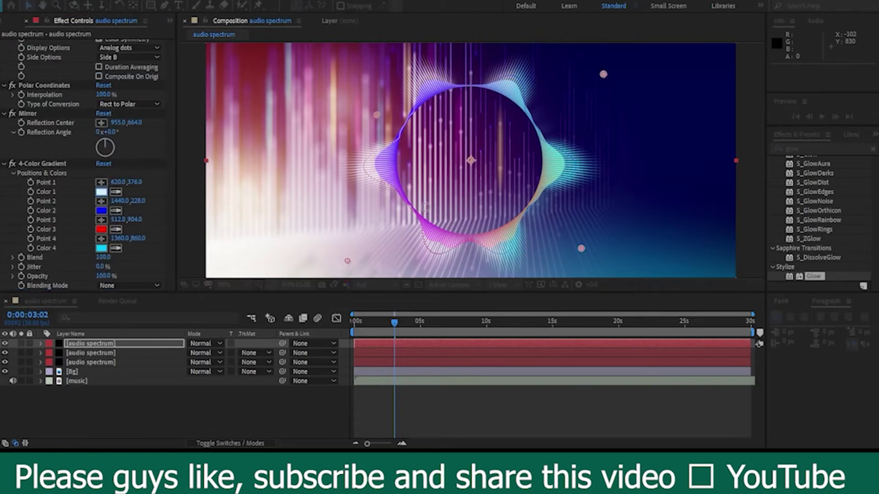
click(43, 164)
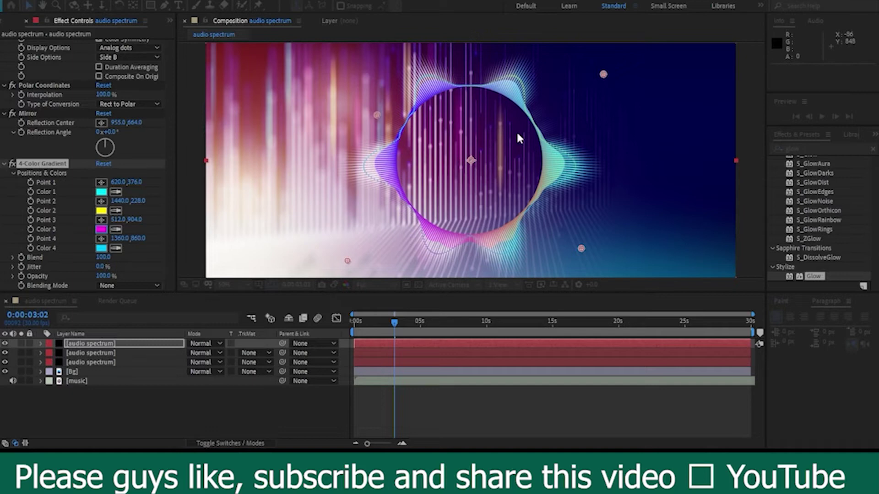
click(232, 412)
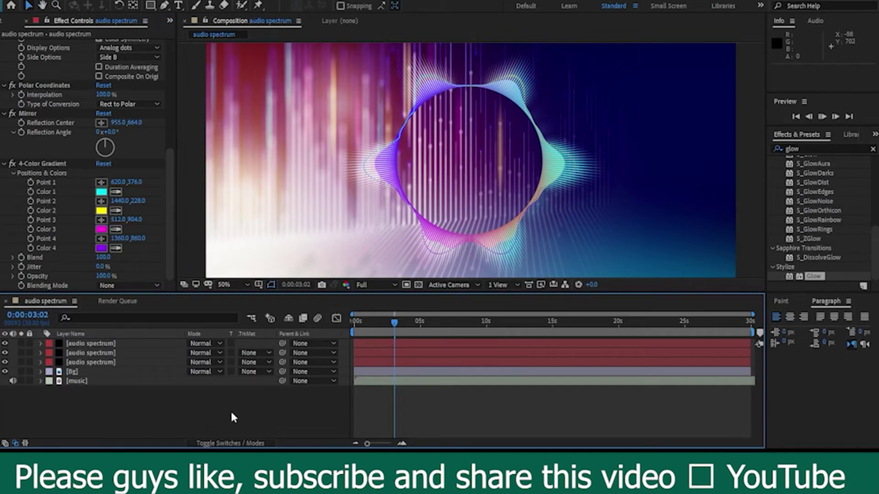
click(95, 344)
Move the two spectrum layers above Bg, add logo.png, and scale it to 85%.
shift+click(94, 353)
drag(94, 353, 95, 375)
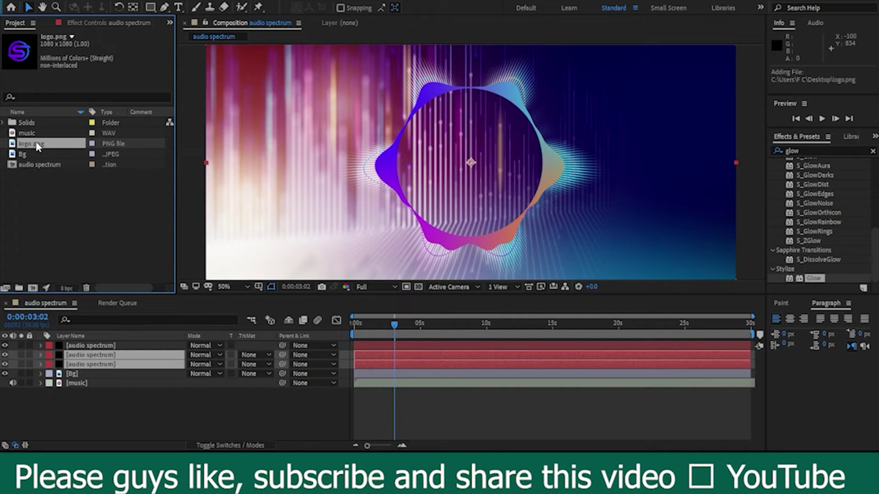
mouse_move(38, 145)
mouse_down()
mouse_move(102, 375)
mouse_move(88, 350)
mouse_up()
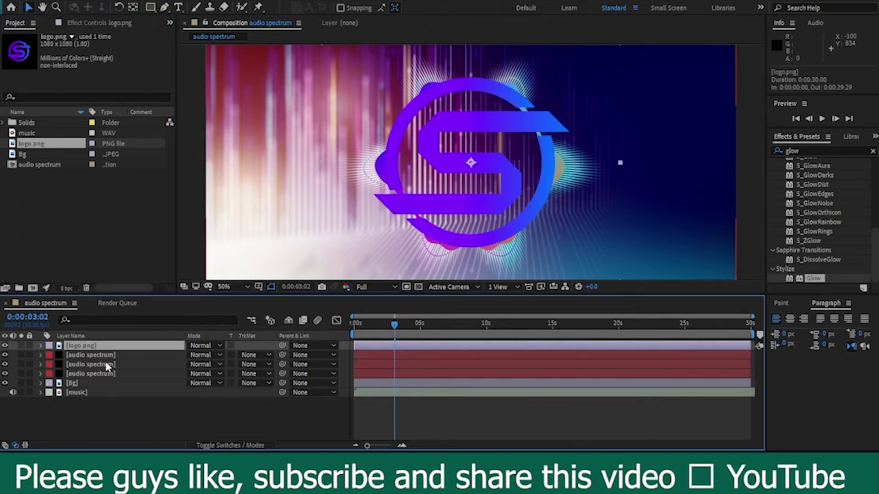
key(s)
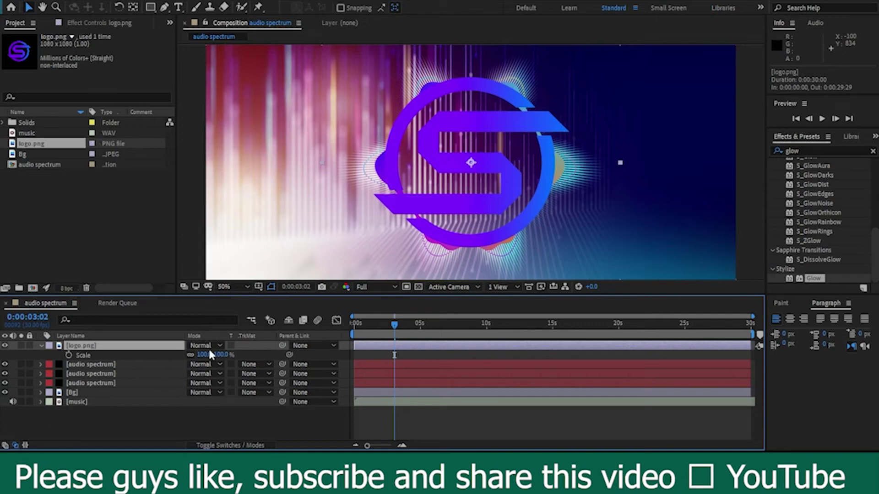
mouse_move(202, 356)
mouse_down()
mouse_move(193, 355)
mouse_move(198, 362)
mouse_up()
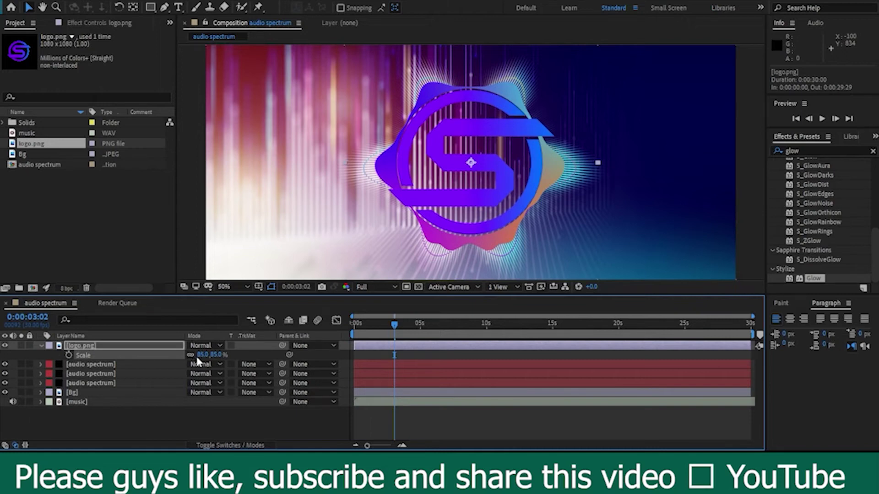
key(Left)
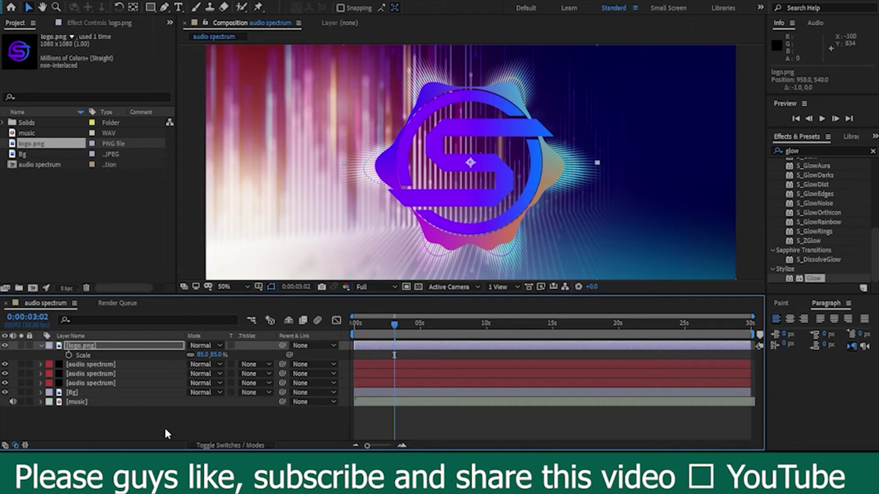
click(197, 414)
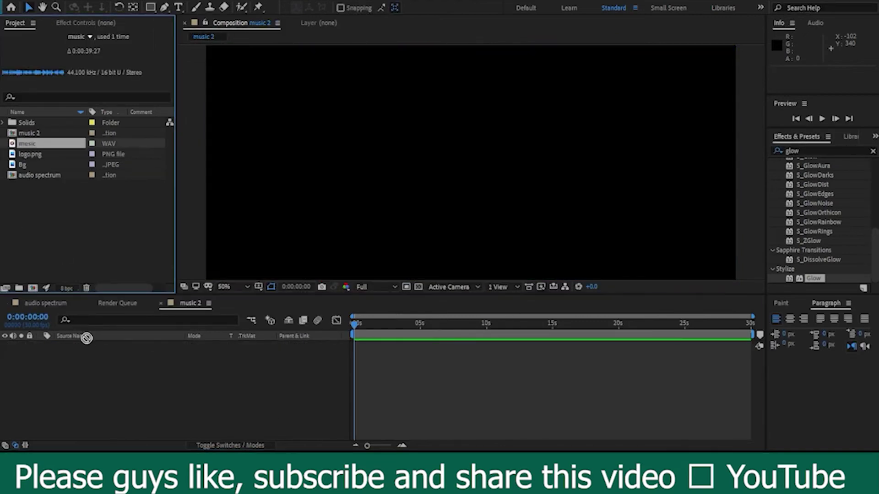
Create a music 2 composition from the music footage.
drag(26, 144, 91, 350)
double_click(87, 351)
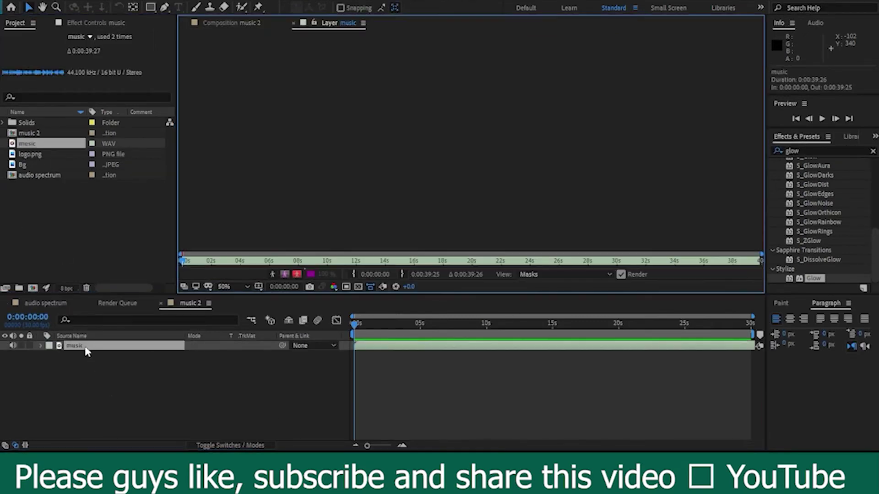
click(82, 392)
click(90, 346)
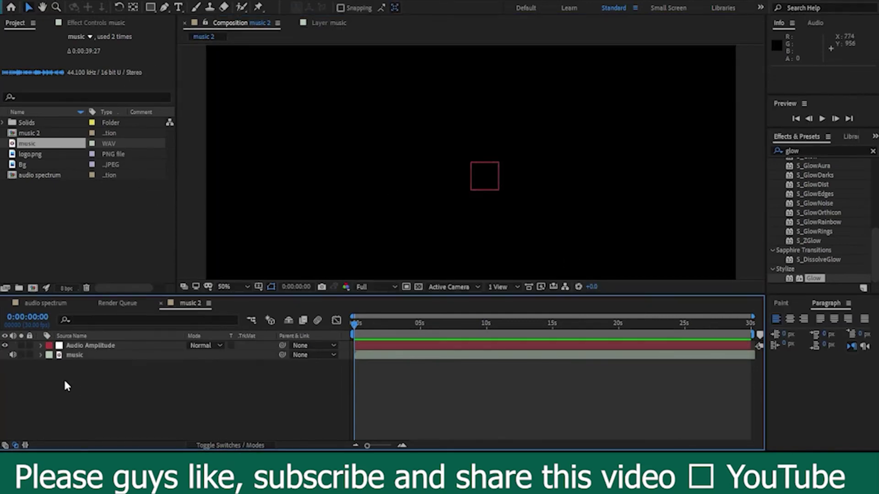
Delete the Left and Right Channel sliders from Audio Amplitude, keeping Both Channels.
click(98, 348)
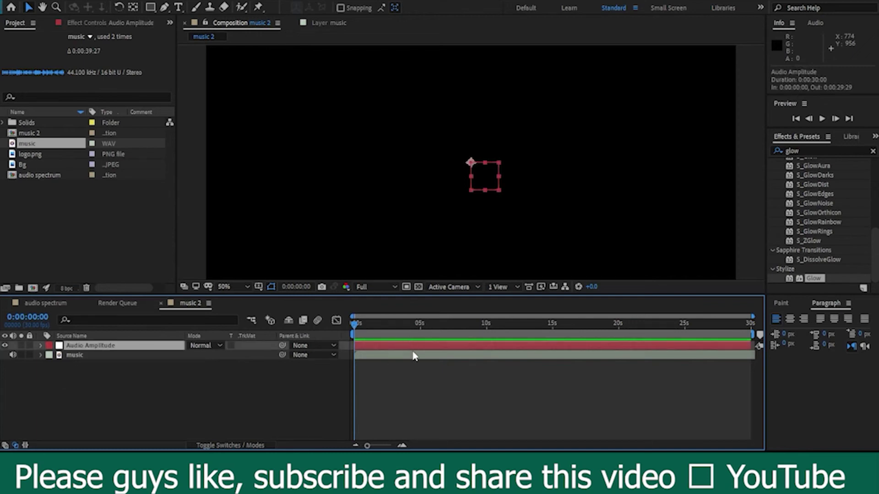
key(u)
click(85, 356)
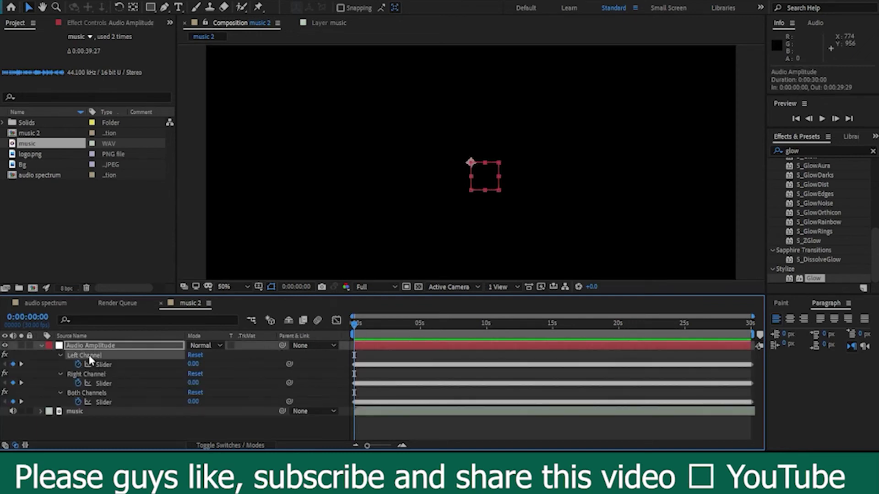
key(Delete)
click(83, 354)
key(Delete)
click(76, 402)
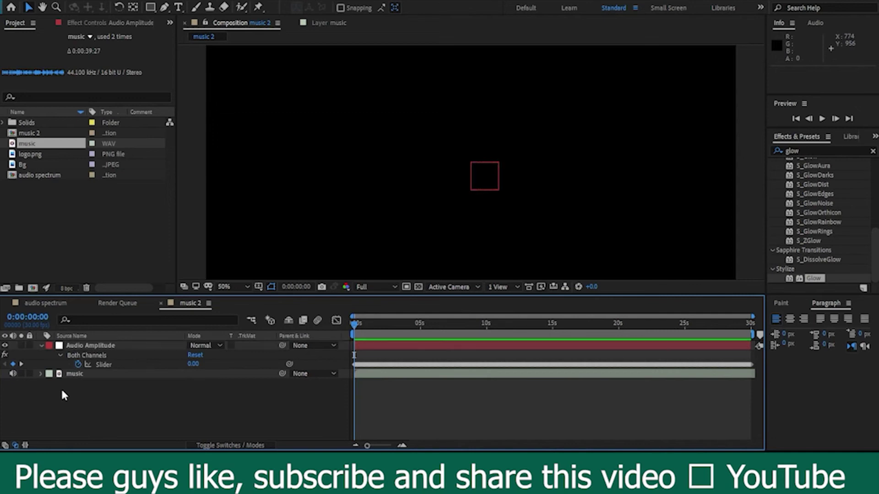
click(41, 345)
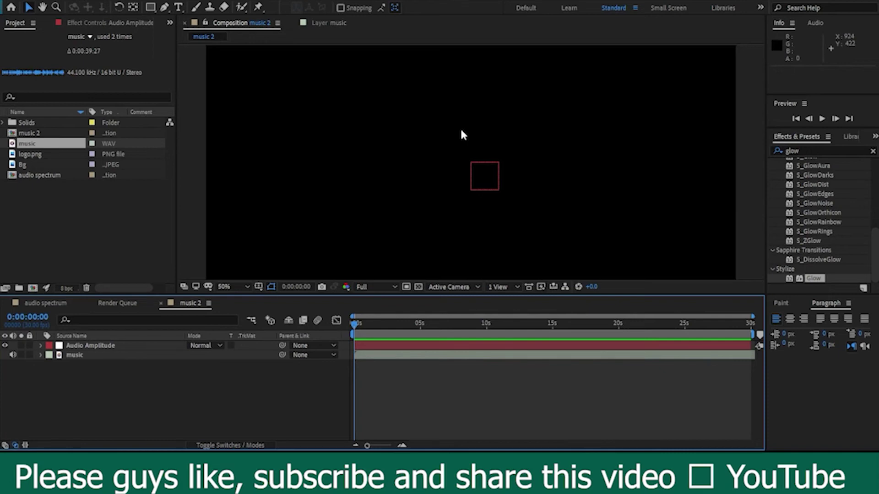
Show layer names, then move Bg below music in the audio spectrum comp.
click(89, 348)
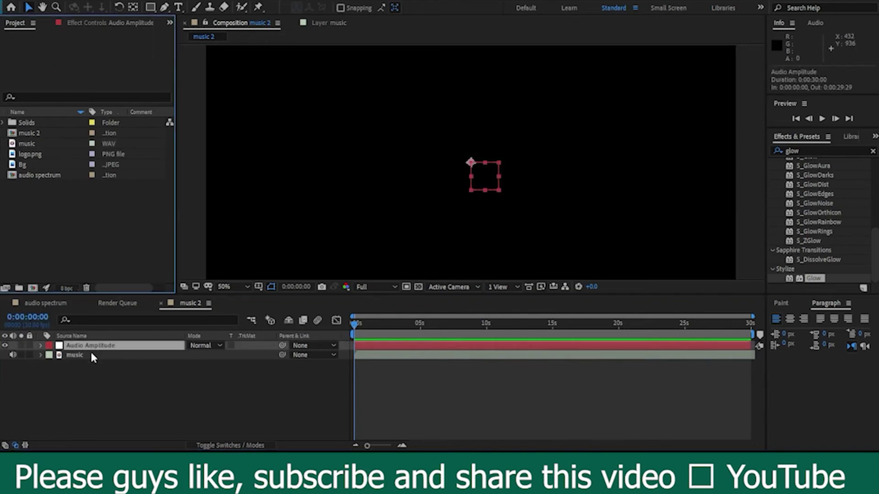
click(114, 401)
click(80, 336)
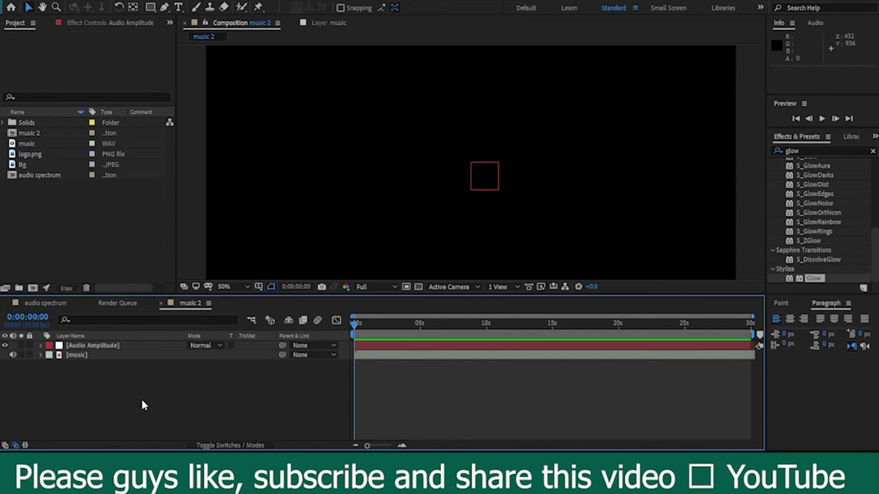
click(48, 303)
drag(68, 392, 86, 435)
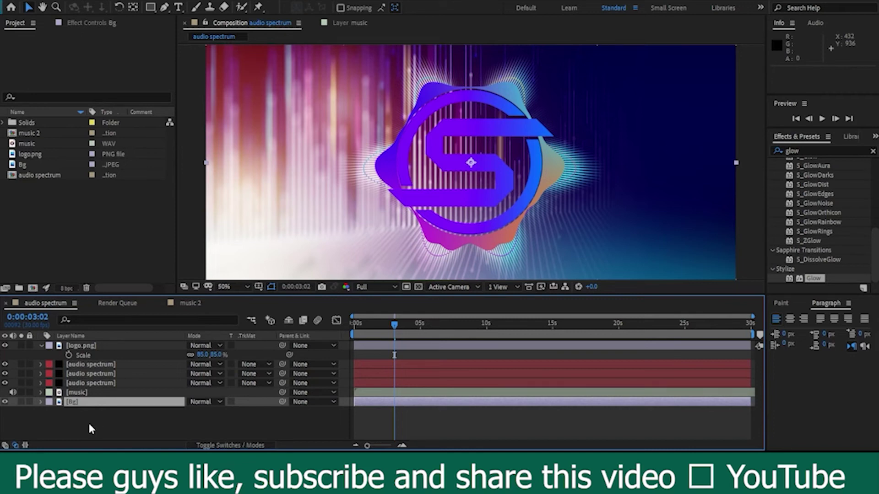
Precompose every layer except Bg into a comp named final.
click(41, 345)
key(ctrl+a)
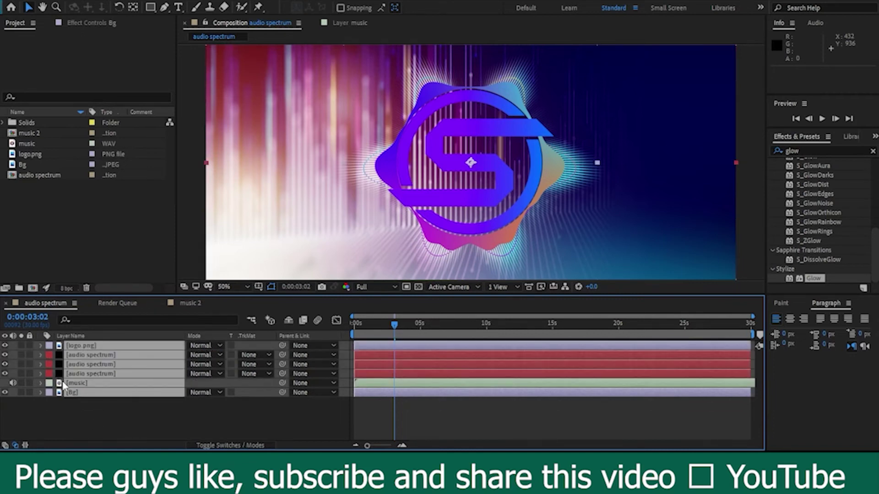
ctrl+click(71, 394)
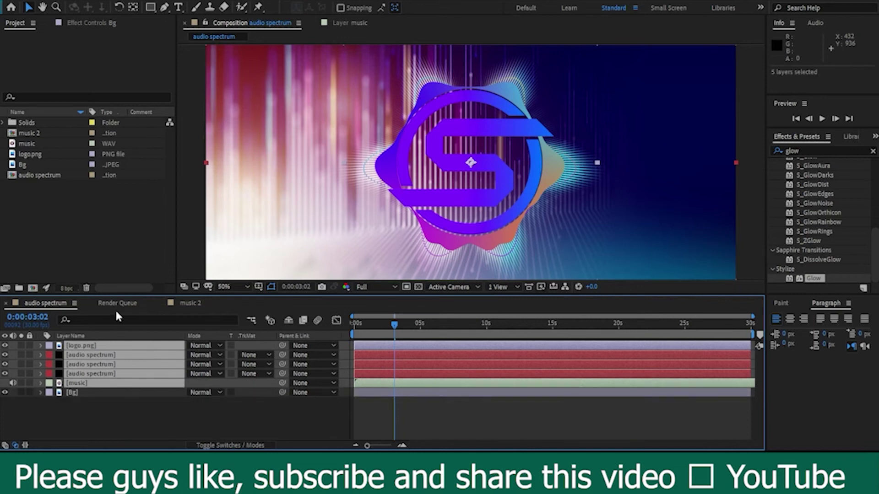
key(ctrl+shift+c)
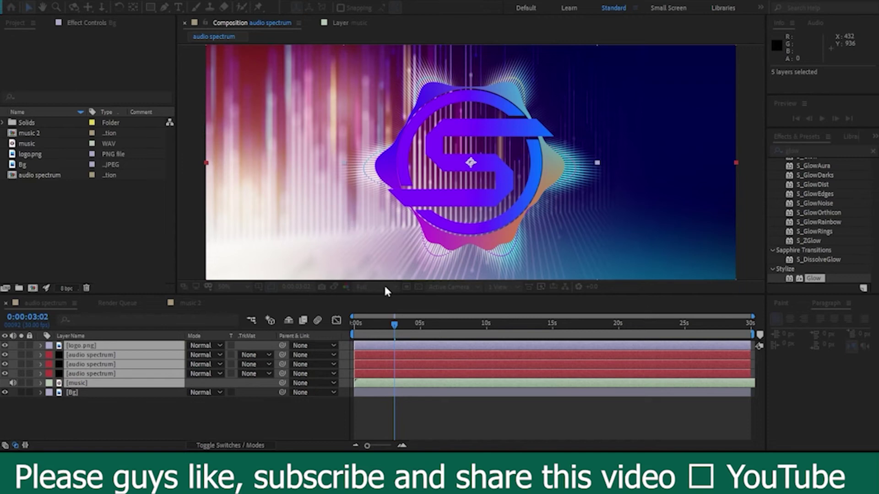
key(Return)
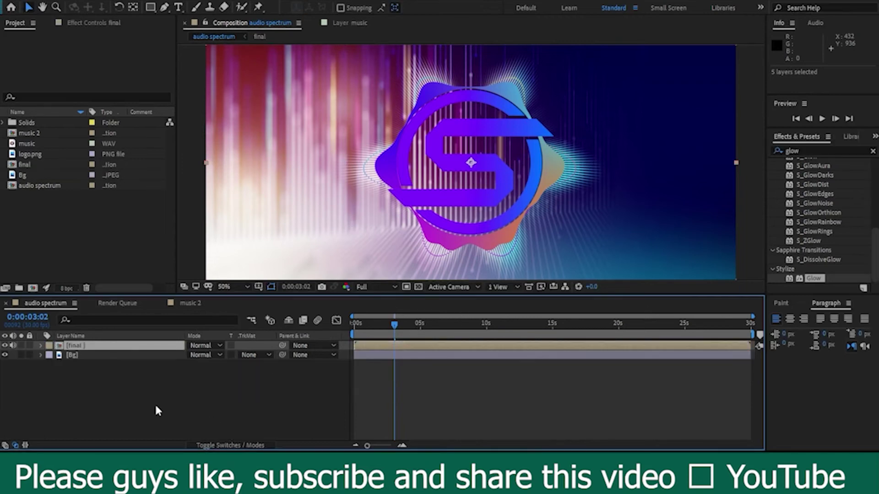
double_click(804, 150)
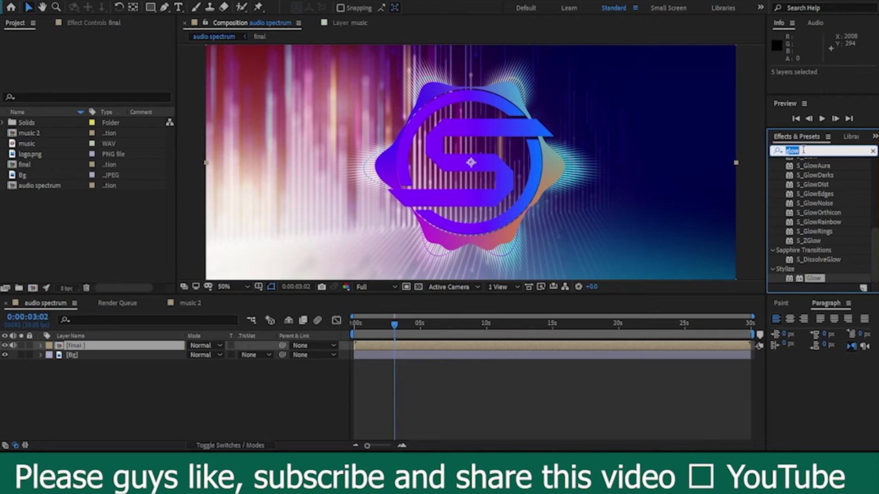
Apply Magnify to the final layer with Magnification 100 and Size 1100.
text(mag)
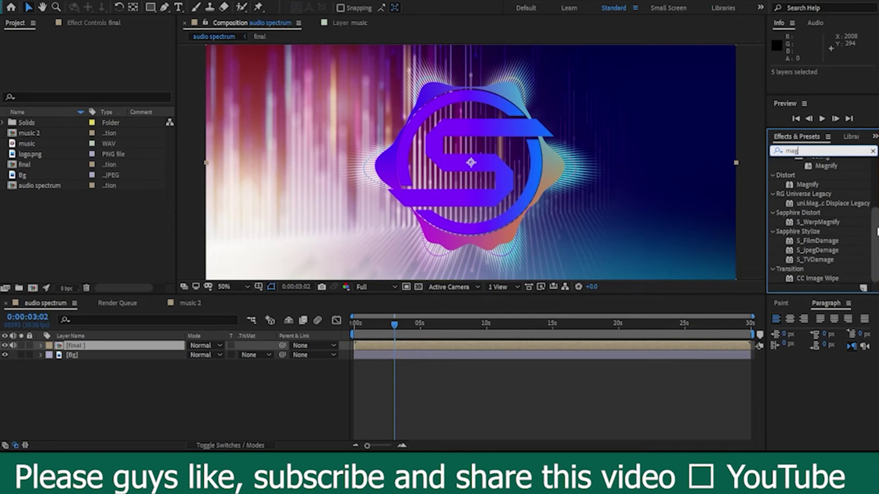
scroll(806, 201, up, 2)
mouse_move(807, 210)
mouse_down()
mouse_move(749, 249)
mouse_move(541, 348)
mouse_up()
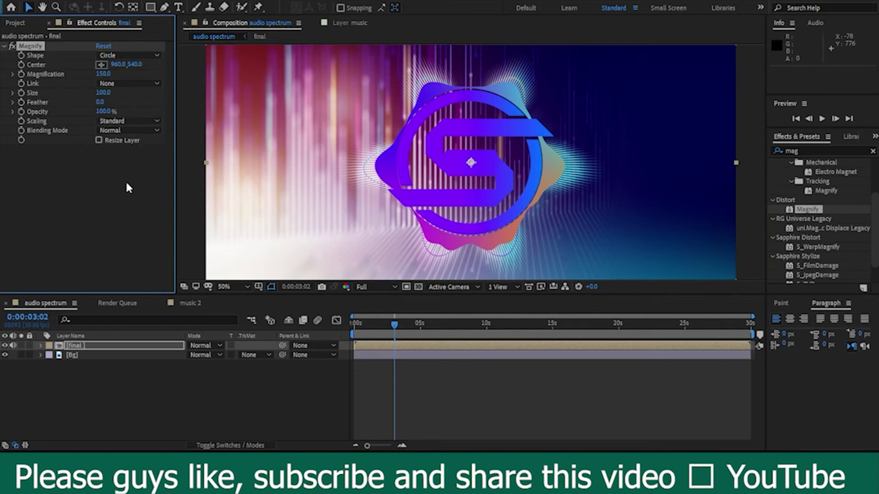
click(102, 73)
text(100)
key(Return)
click(103, 92)
text(11)
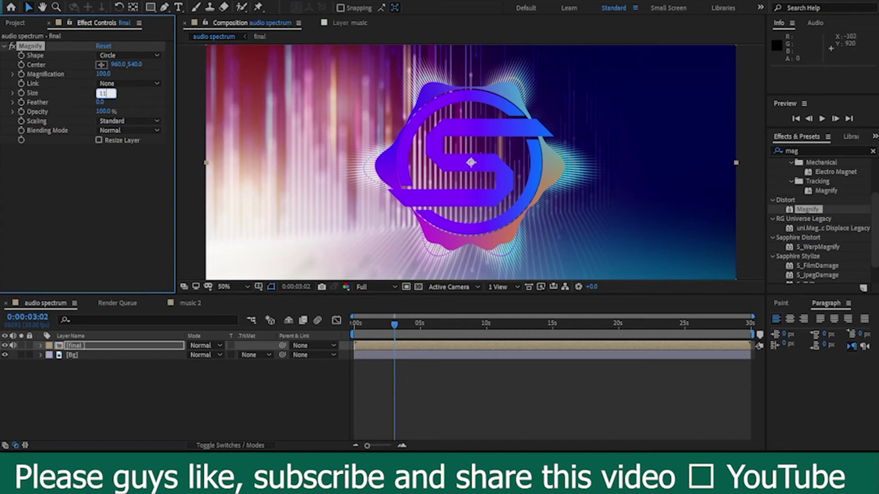
key(Return)
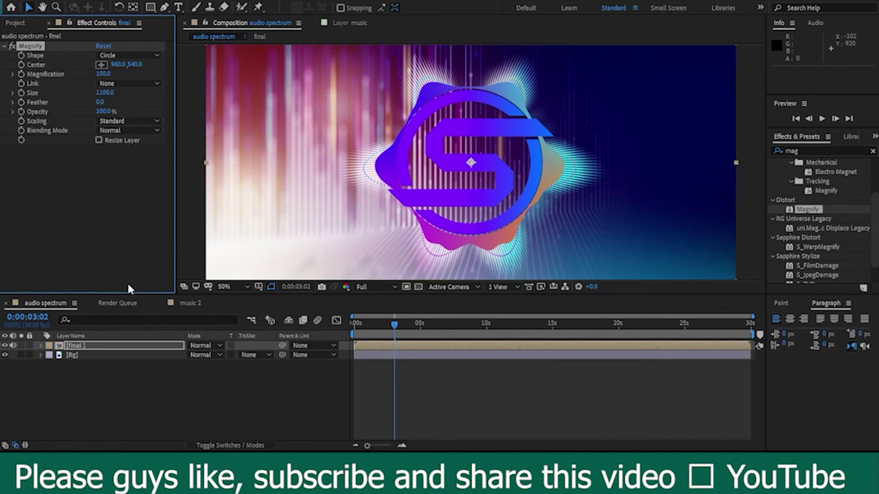
Add an expression to Magnify's Magnification: value + comp("Music") Audio Amplitude Both Channels slider divided by 5.
click(1, 67)
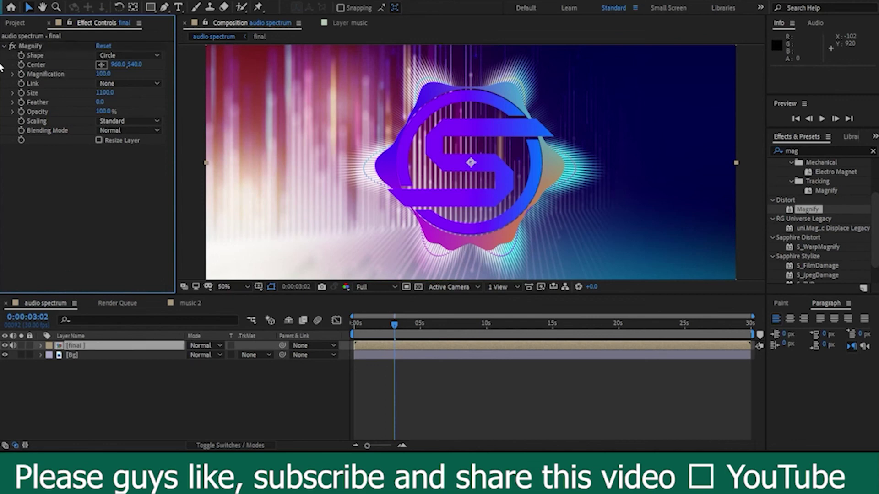
alt+click(22, 74)
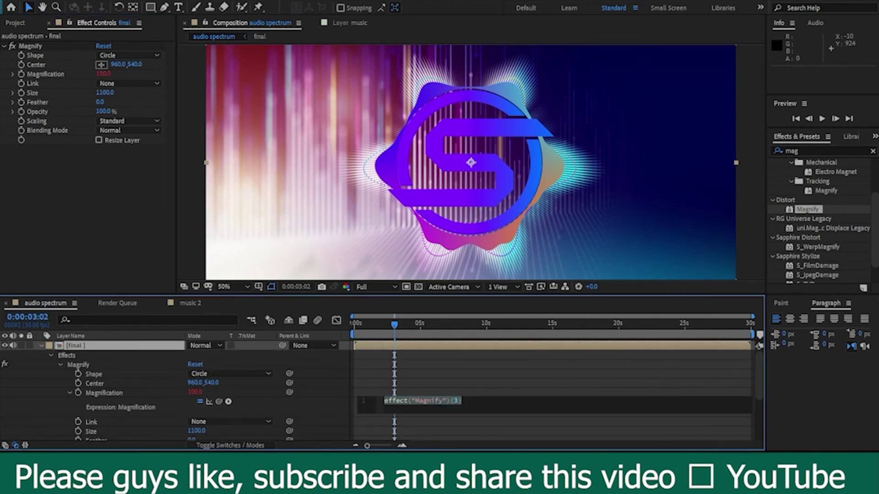
key(KP_Enter)
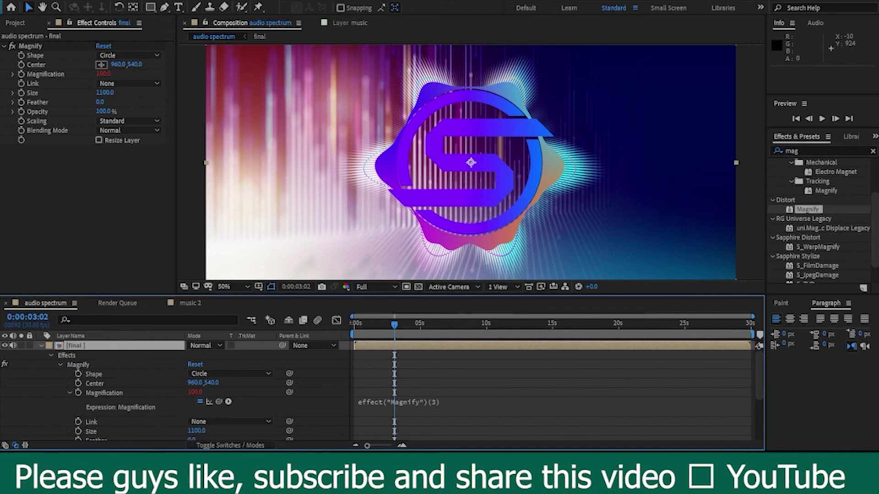
click(391, 402)
key(ctrl+v)
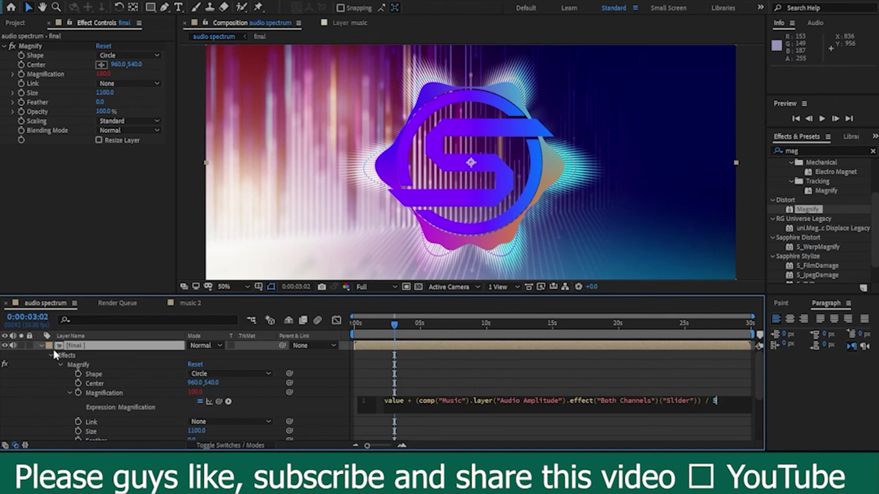
click(41, 346)
click(105, 197)
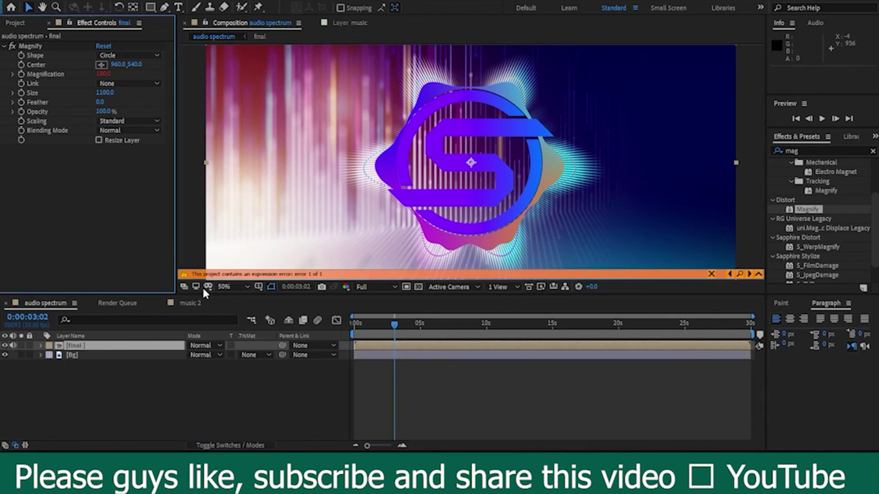